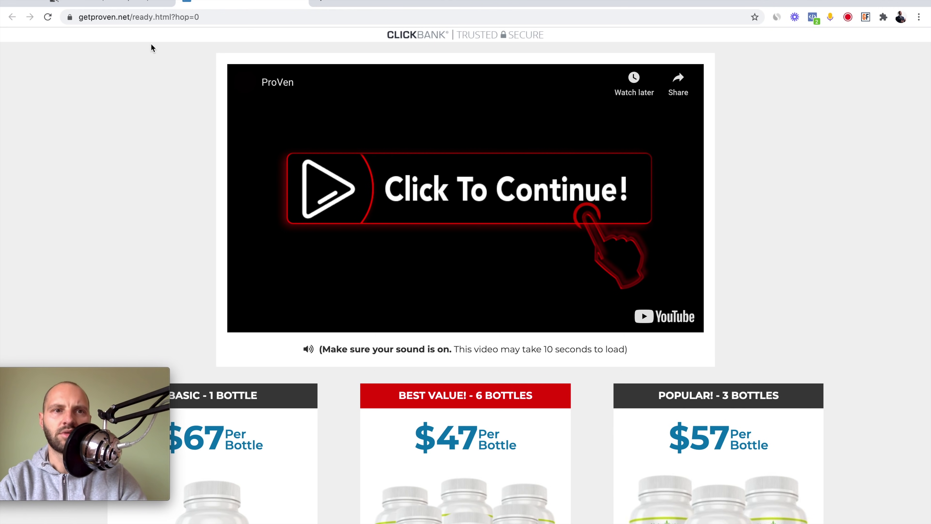
pyautogui.click(126, 17)
pyautogui.moveTo(126, 17); pyautogui.dragTo(77, 17)
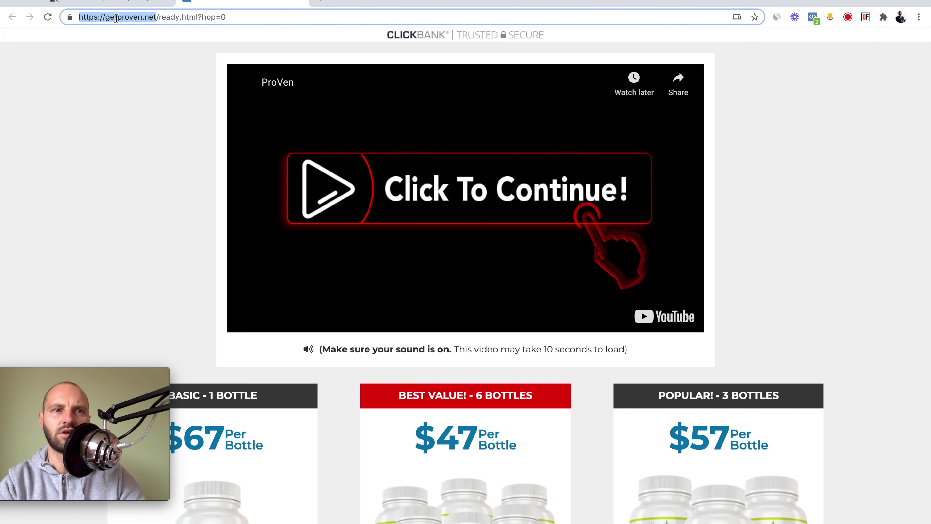
pyautogui.rightClick(127, 17)
pyautogui.click(147, 103)
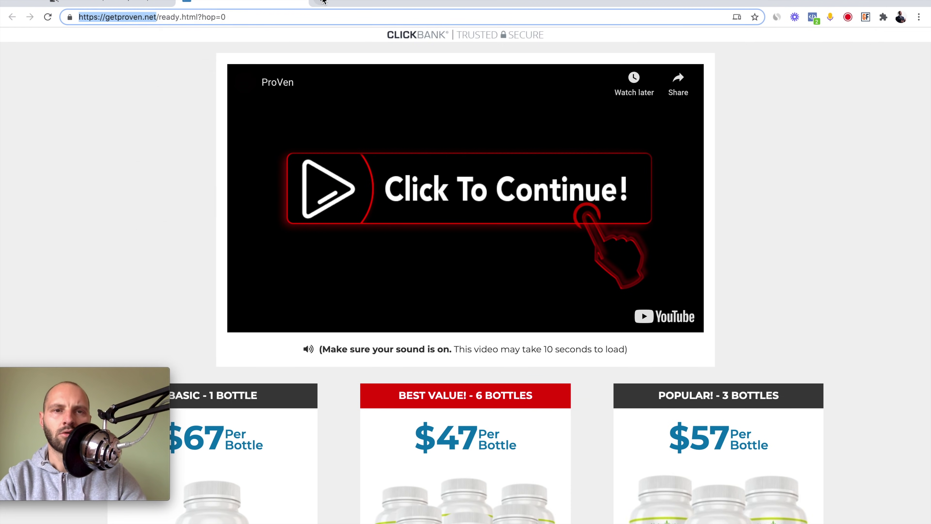
# Open SimilarWeb in a new tab and look up the traffic analysis for the copied getproven.net domain.
pyautogui.click(321, 2)
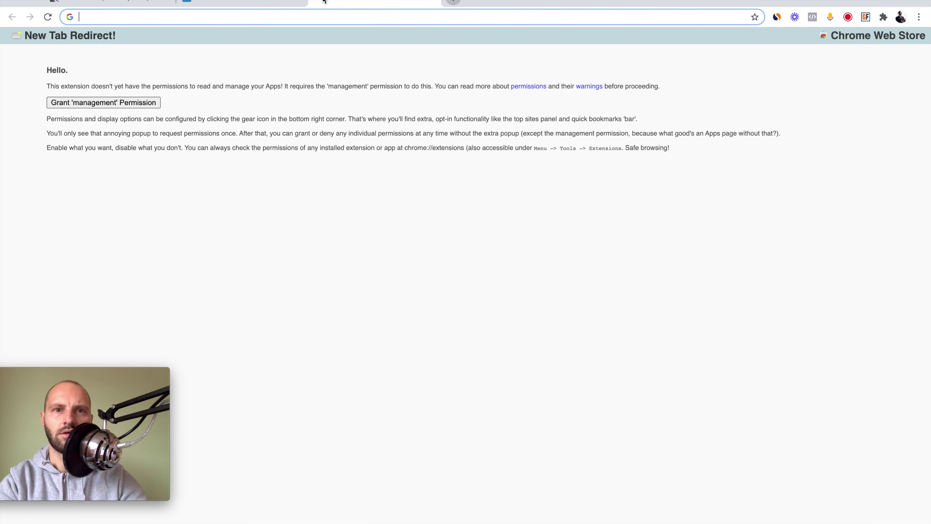
pyautogui.write('siMIL')
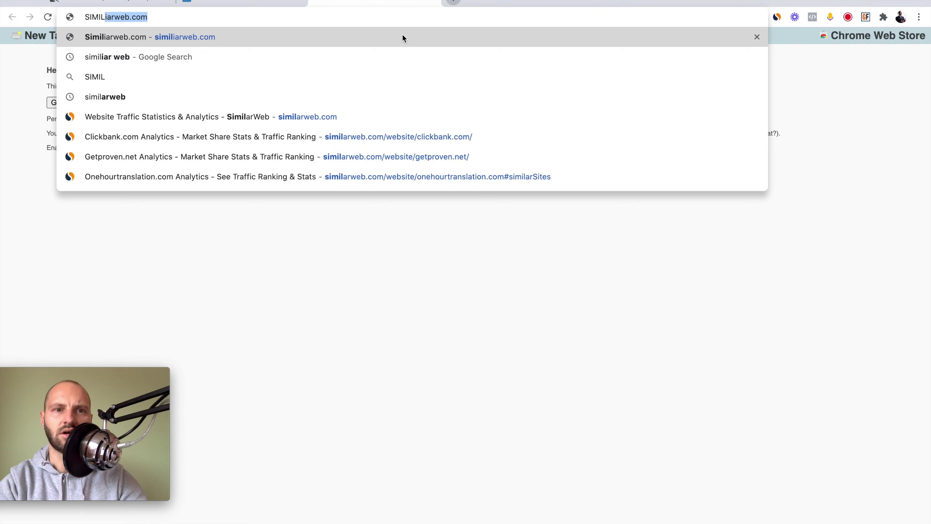
pyautogui.press('Return')
pyautogui.click(300, 74)
pyautogui.rightClick(300, 75)
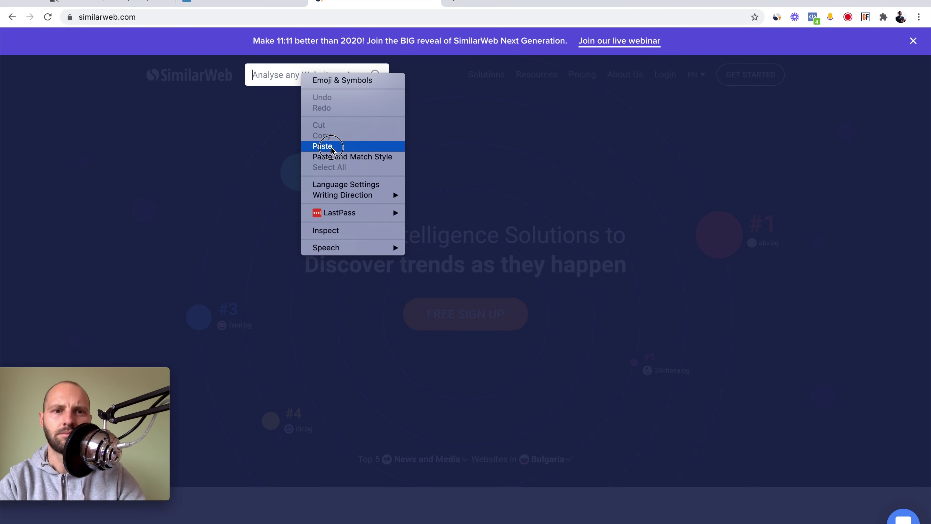
pyautogui.click(331, 146)
pyautogui.click(303, 125)
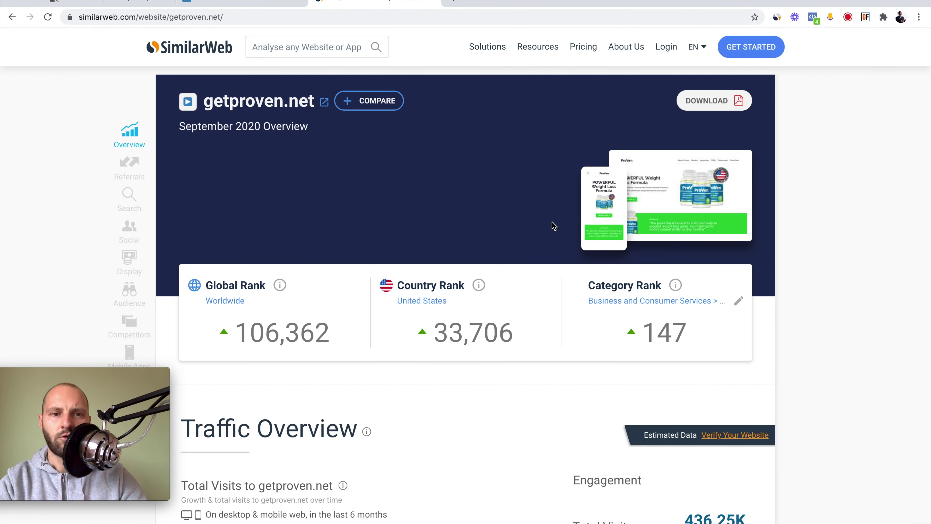
# Examine getproven.net's total visits over the last six months and its top referring and destination sites.
pyautogui.scroll(-5, 554, 225)
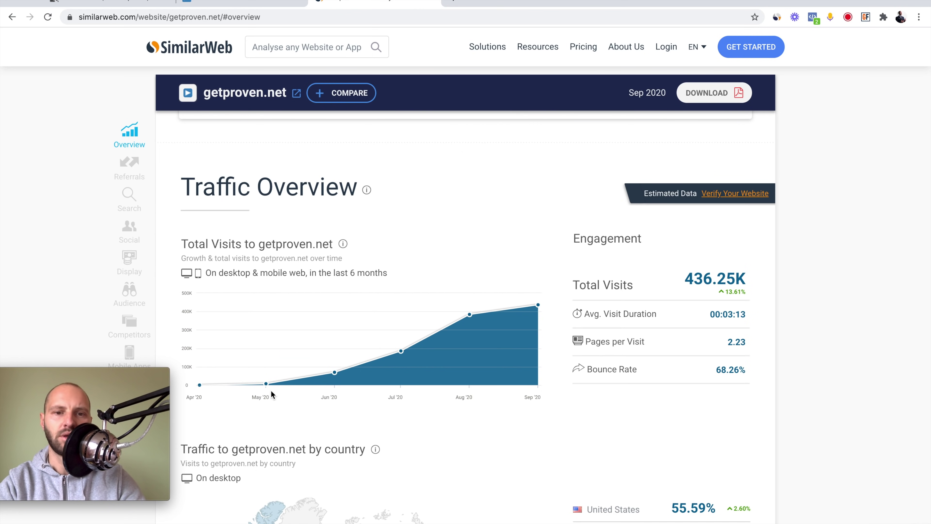
pyautogui.moveTo(538, 306)
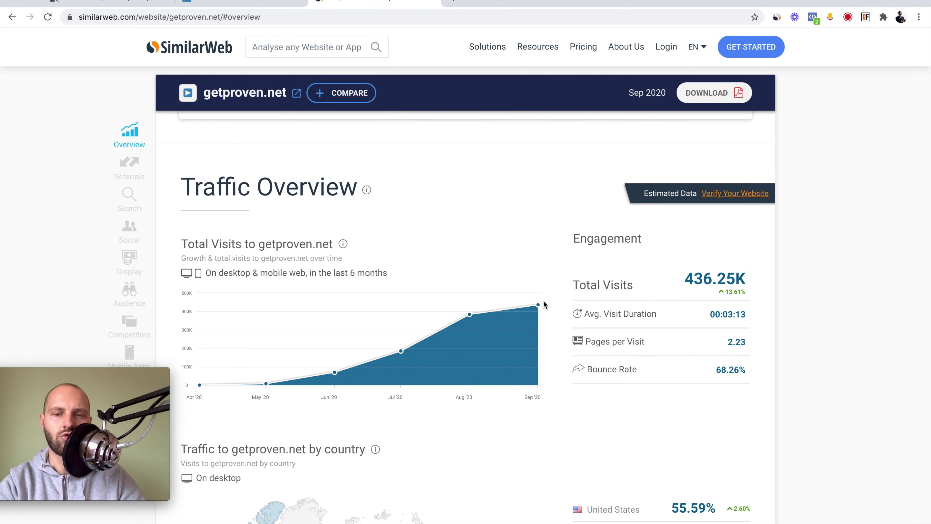
pyautogui.scroll(-10, 544, 300)
pyautogui.scroll(-2, 546, 249)
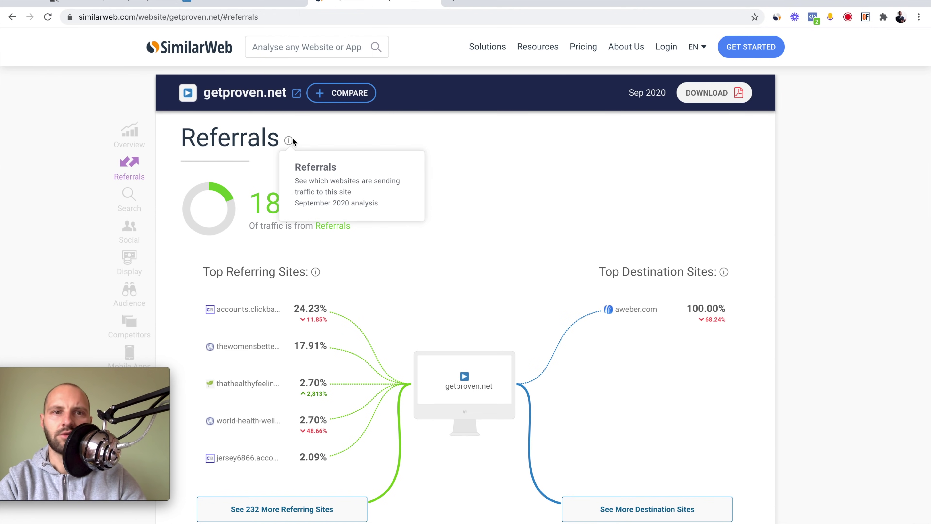
pyautogui.scroll(-1, 462, 263)
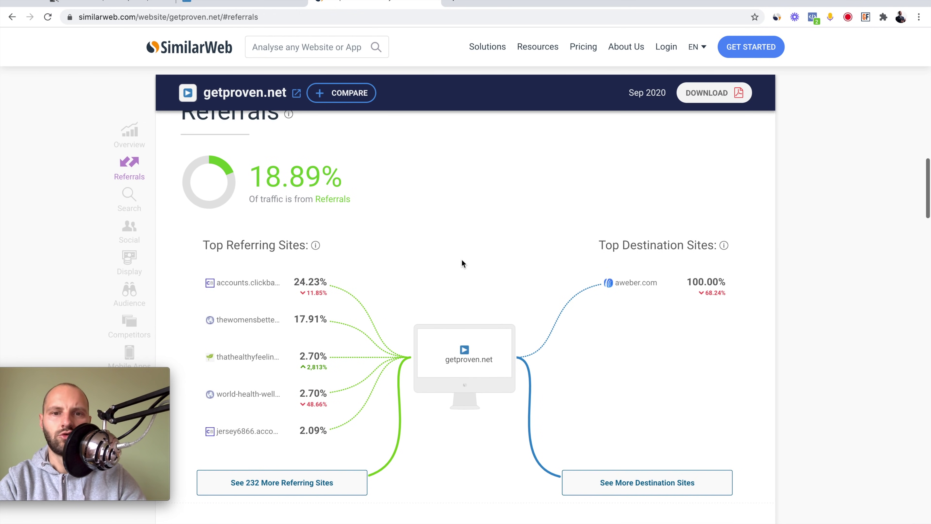
pyautogui.scroll(1, 463, 253)
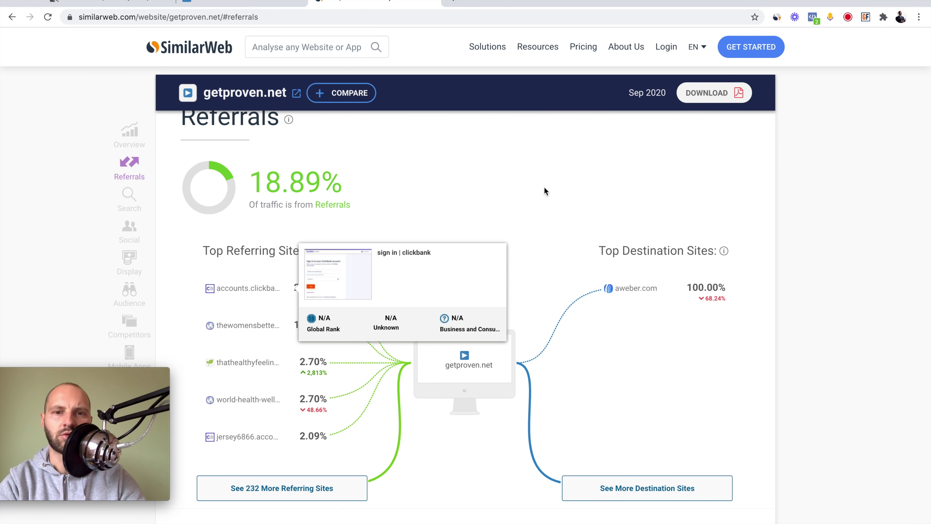
pyautogui.moveTo(250, 370)
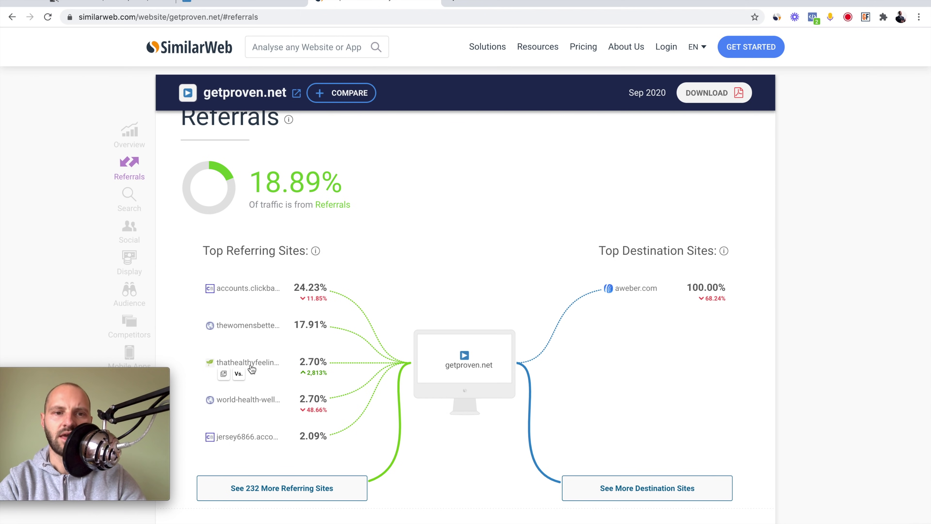
pyautogui.moveTo(249, 400)
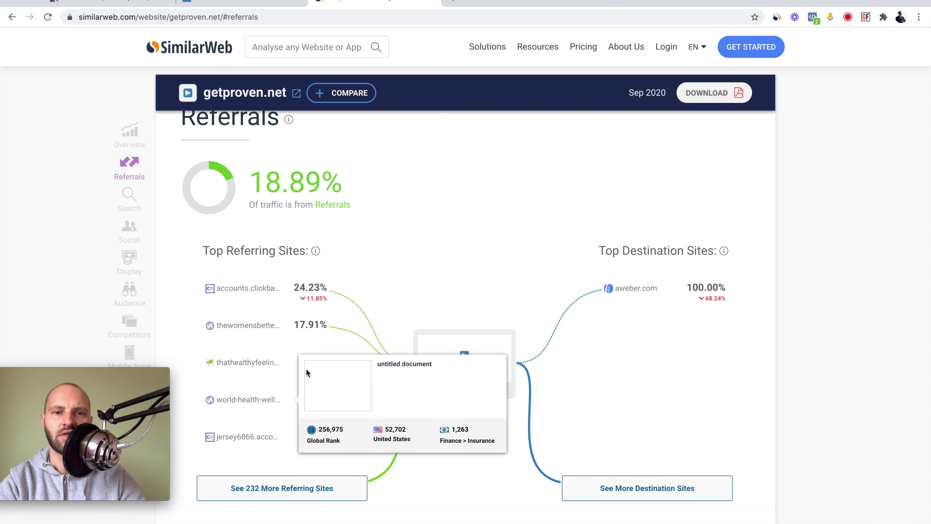
pyautogui.moveTo(636, 289)
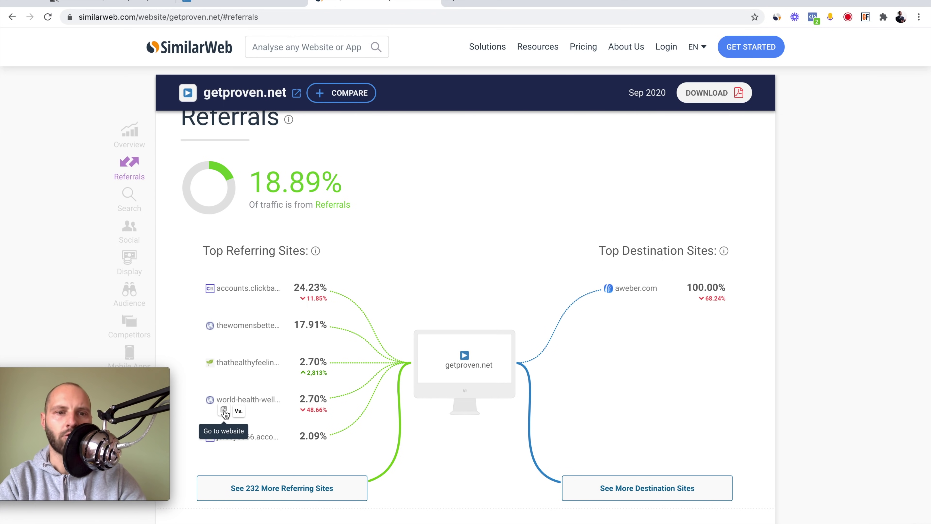
# Visit the referring site world-health-wellness.com from the referrals list and run a Google search for site:world-health-wellness.com.
pyautogui.click(224, 410)
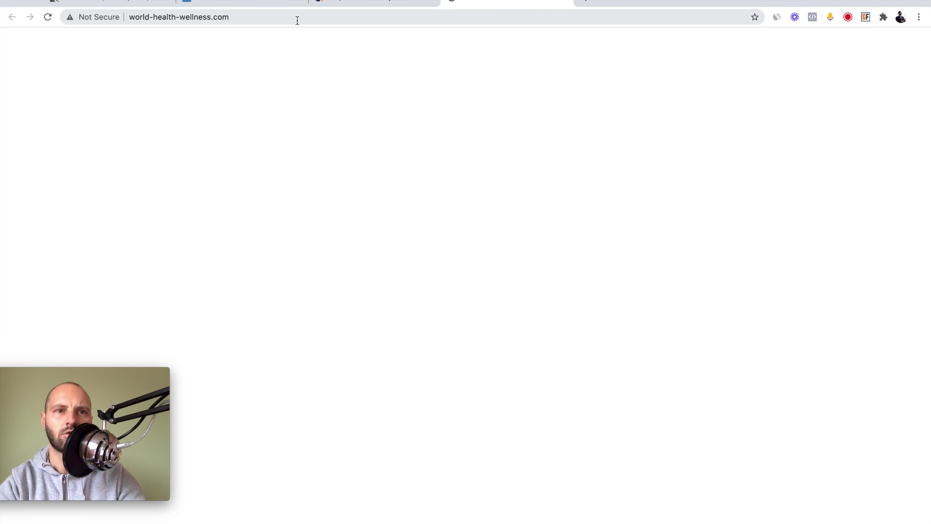
pyautogui.click(252, 17)
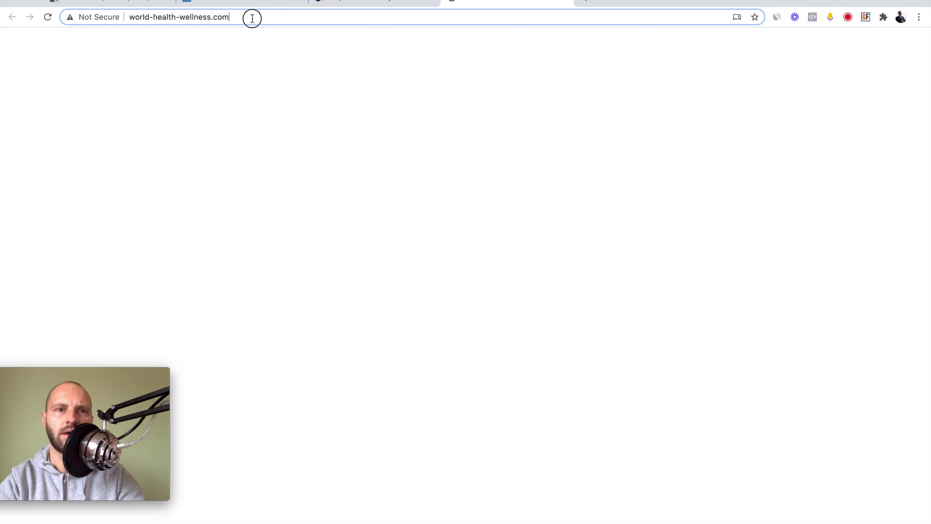
pyautogui.click(129, 17)
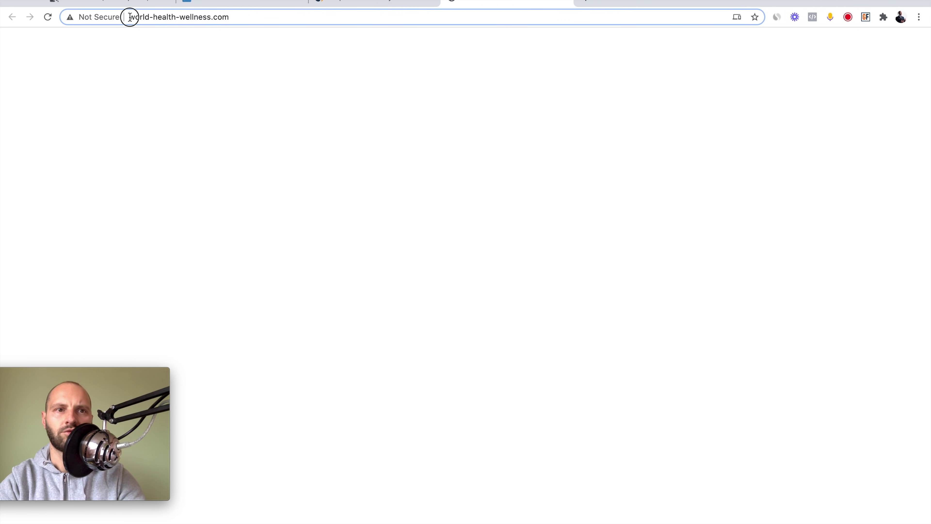
pyautogui.write('site')
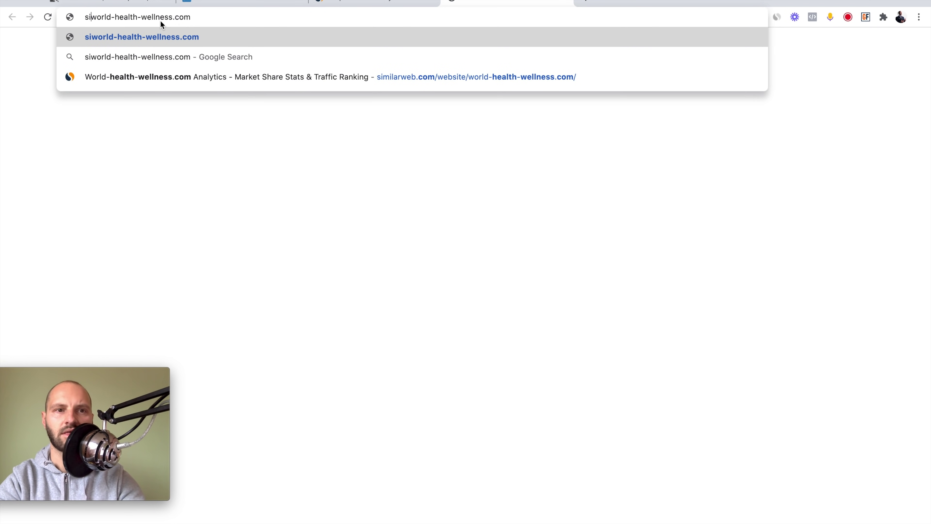
pyautogui.write(':')
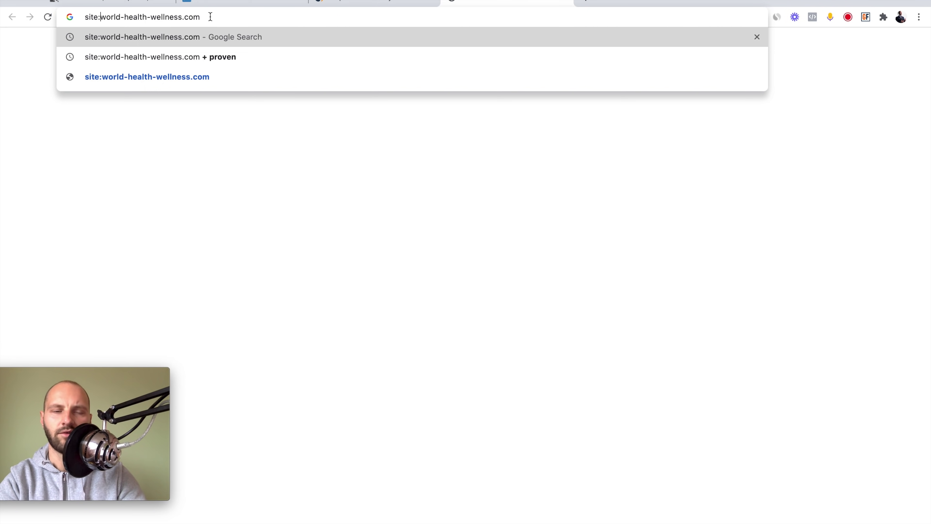
pyautogui.press('Return')
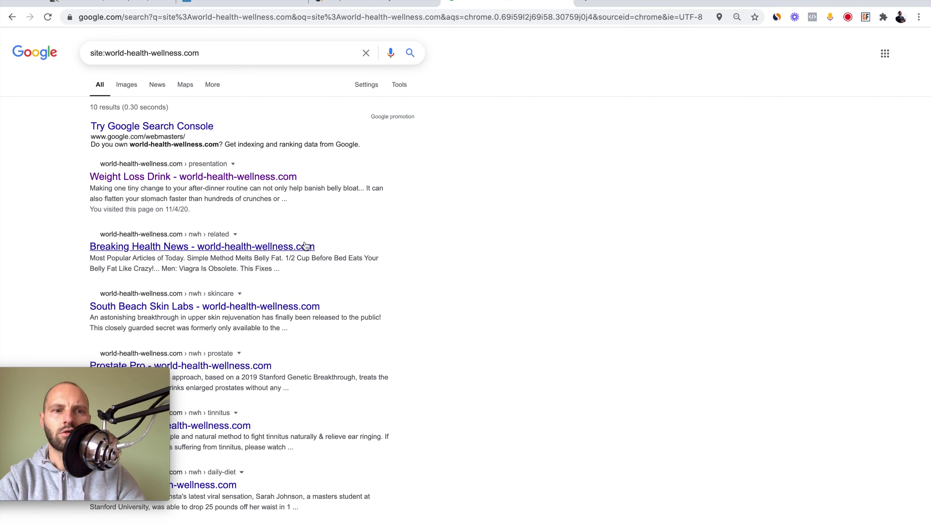
# Enlarge the search results and review which world-health-wellness.com pages Google has indexed.
pyautogui.scroll(-2, 306, 246)
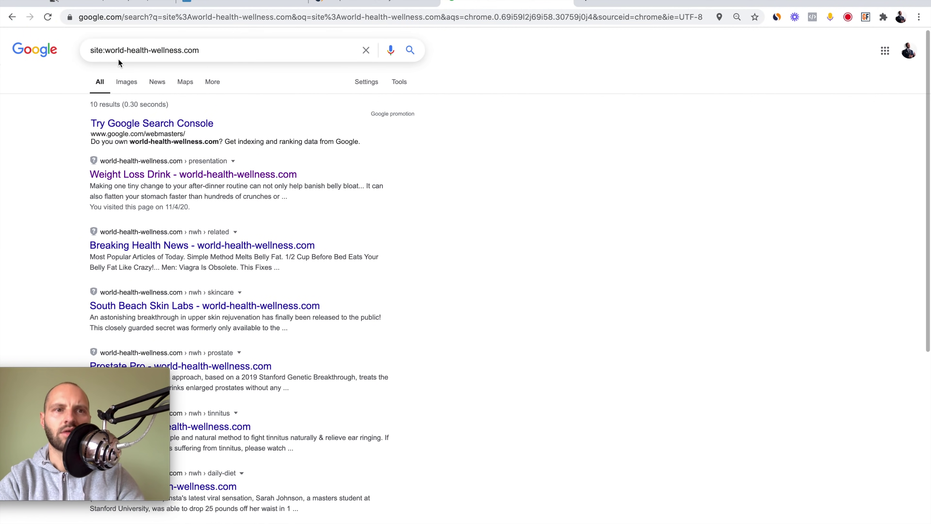
pyautogui.scroll(-1, 110, 140)
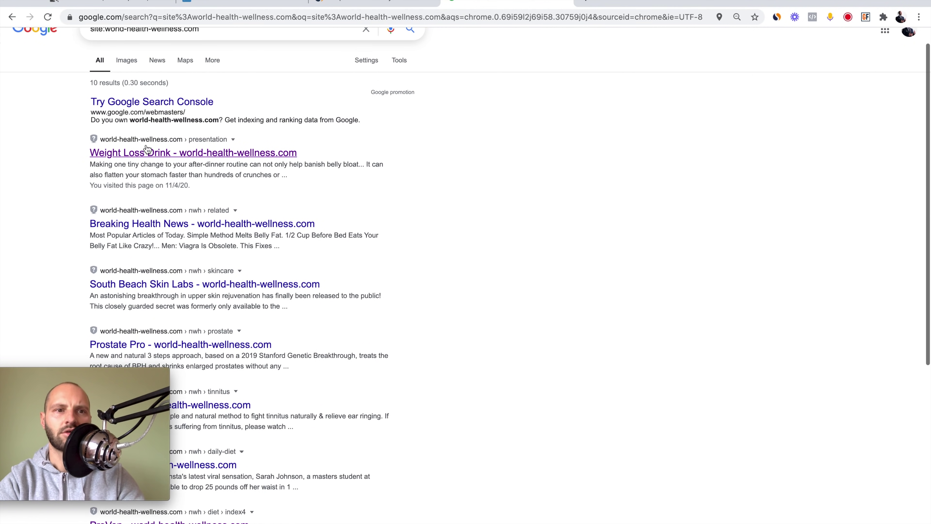
pyautogui.press('super+equal')
pyautogui.press('super+equal')
pyautogui.press('super+equal')
pyautogui.scroll(-3, 194, 135)
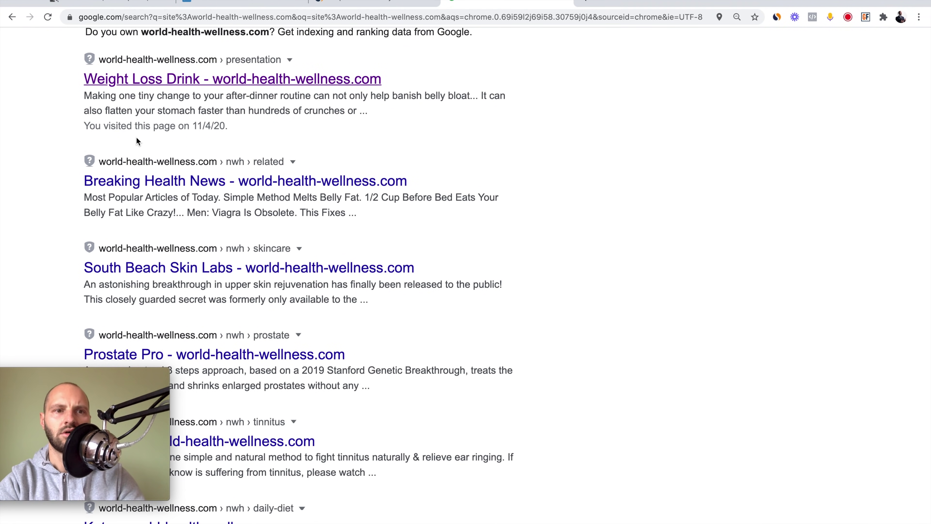
pyautogui.scroll(-3, 199, 152)
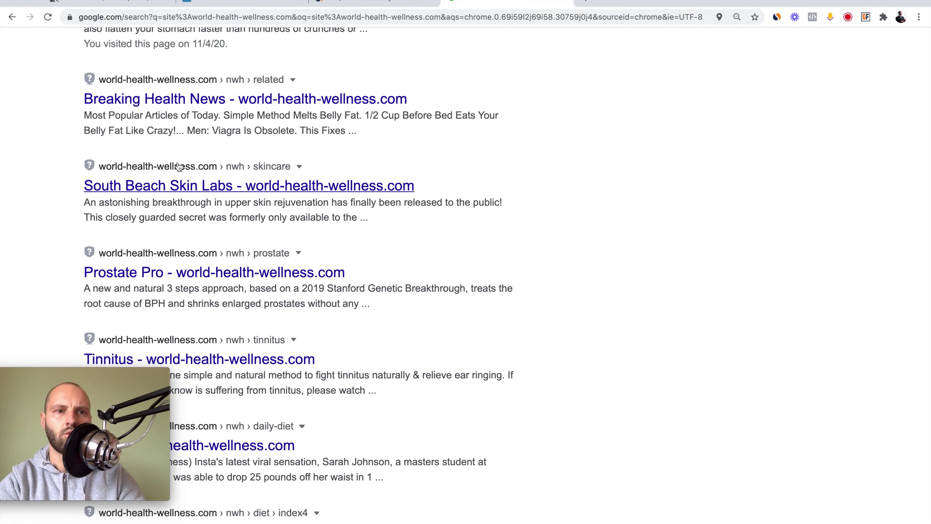
pyautogui.scroll(-4, 242, 253)
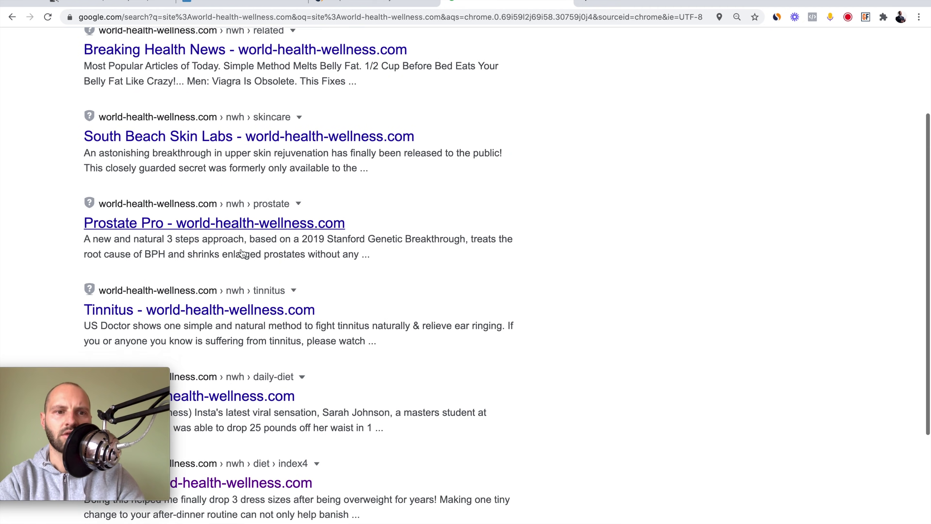
pyautogui.scroll(10, 242, 253)
pyautogui.scroll(-5, 242, 253)
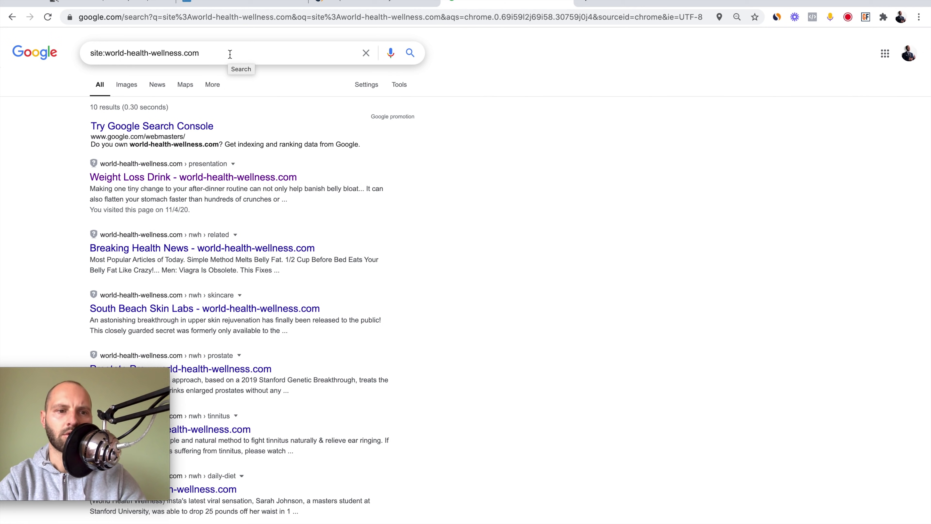
# Check the product's name in the ClickBank marketplace and refine the Google search to site:world-health-wellness.com + proven.
pyautogui.click(220, 55)
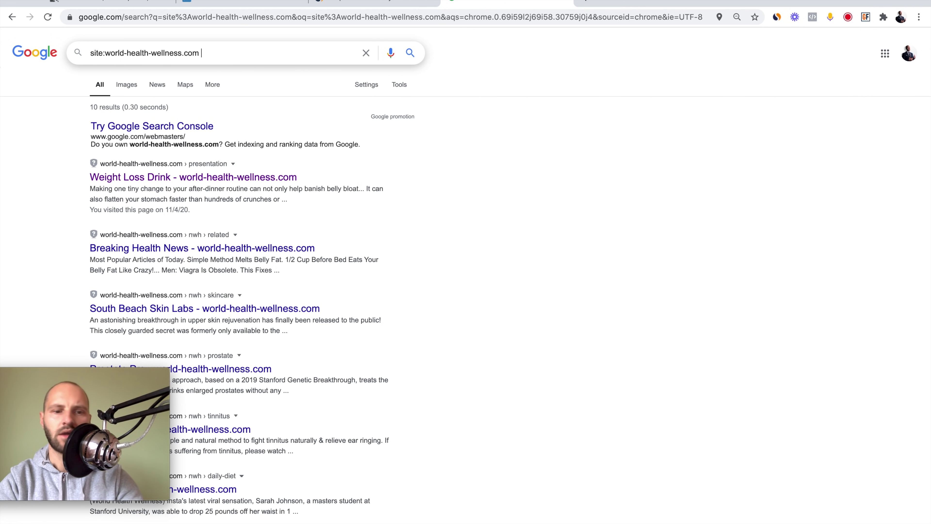
pyautogui.write('+')
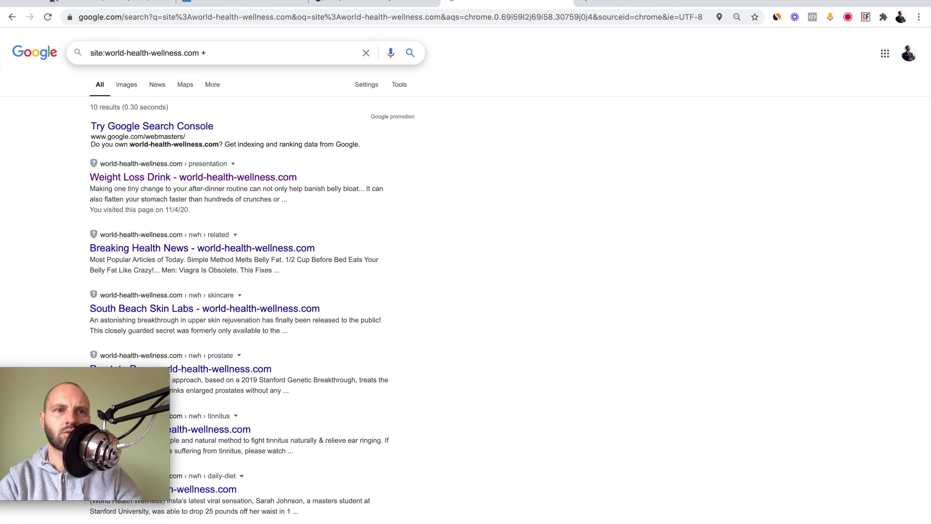
pyautogui.click(106, 3)
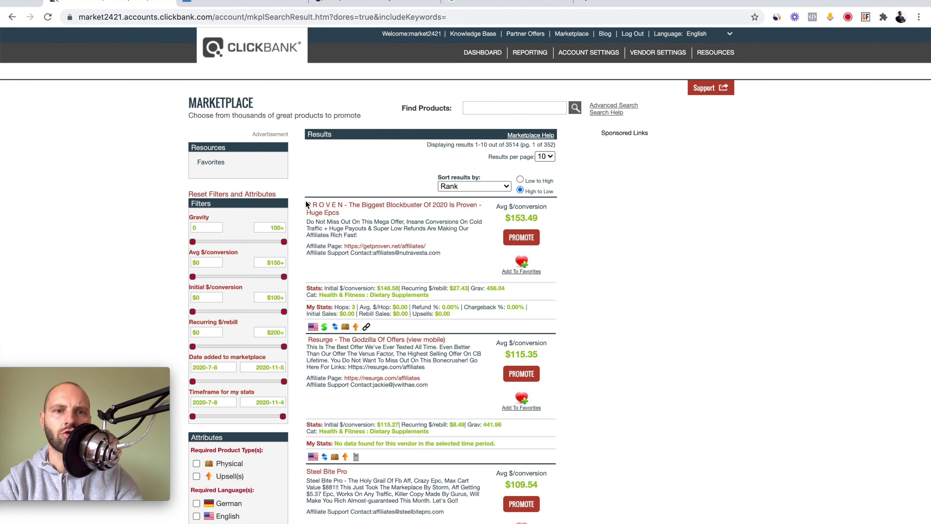
pyautogui.click(473, 2)
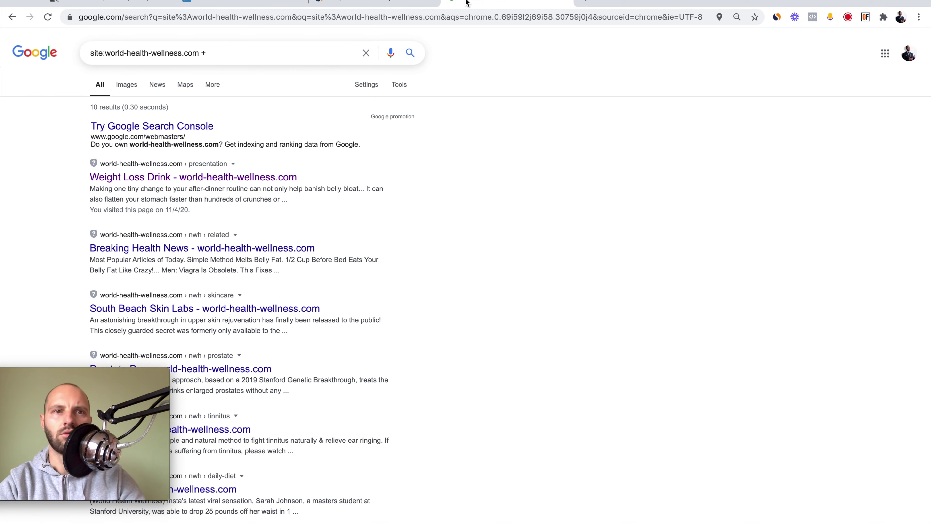
pyautogui.click(244, 63)
pyautogui.write('proven')
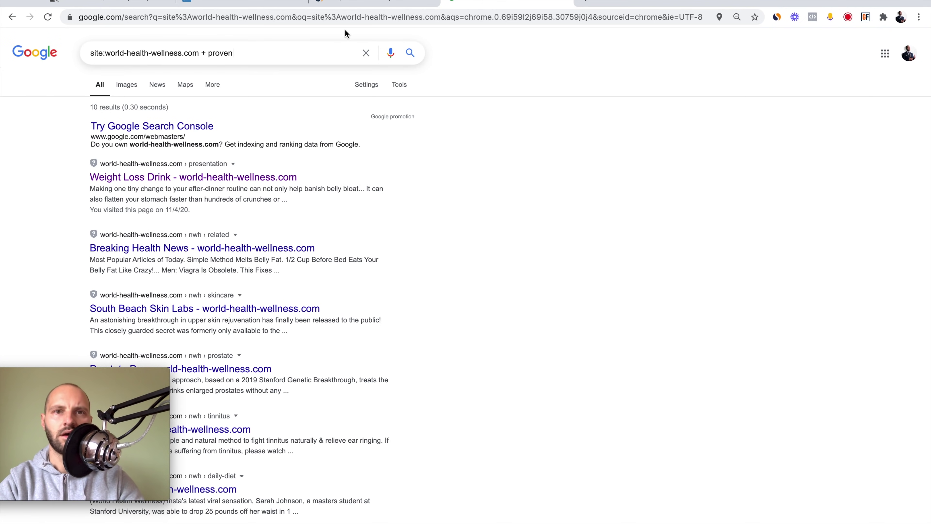
pyautogui.click(407, 52)
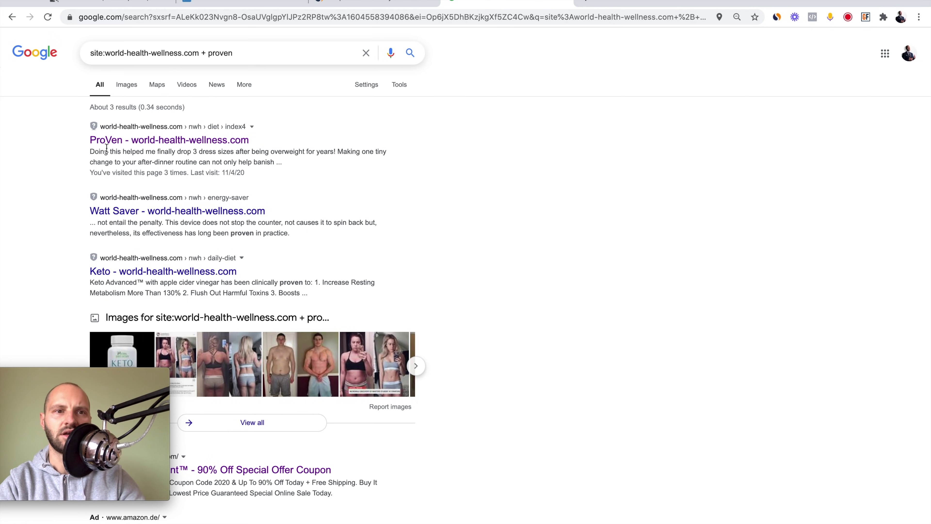
# Open the ProVen result from world-health-wellness.com and skim its advertorial landing page.
pyautogui.click(194, 142)
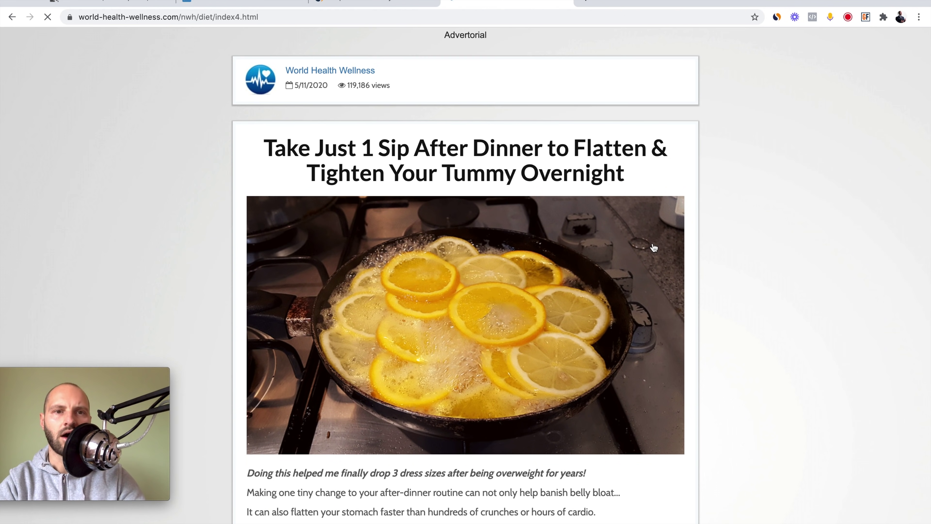
pyautogui.scroll(-2, 654, 248)
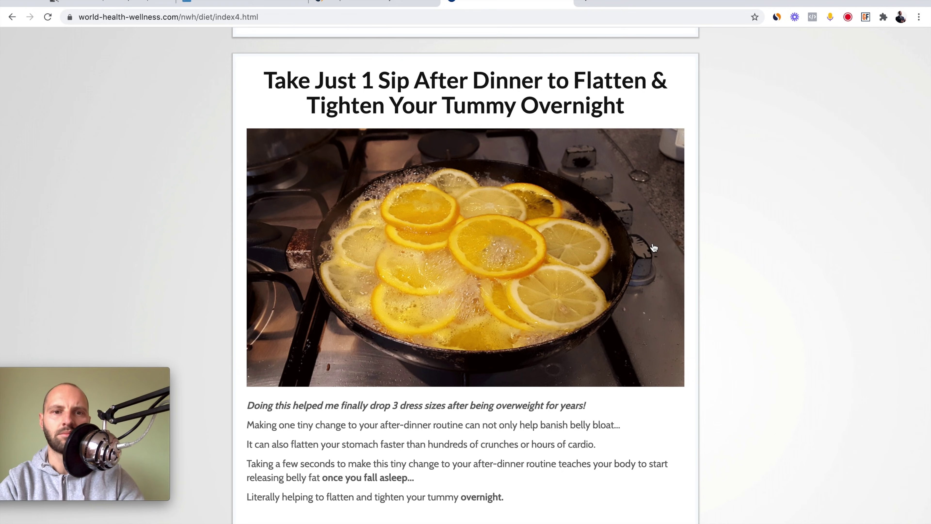
pyautogui.scroll(-2, 653, 248)
pyautogui.scroll(4, 654, 248)
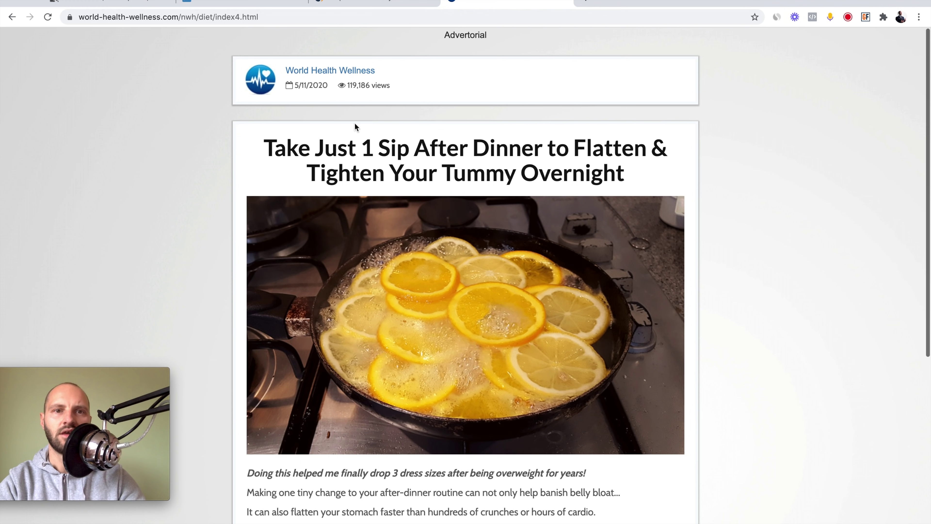
# Highlight and review the advertorial's headline about taking one sip after dinner.
pyautogui.moveTo(271, 145); pyautogui.dragTo(591, 166)
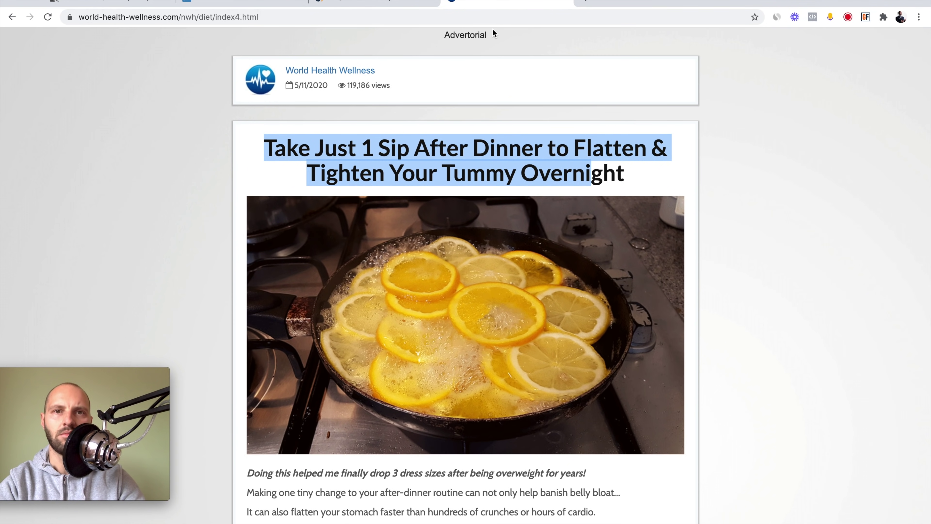
pyautogui.scroll(-1, 498, 74)
pyautogui.scroll(1, 536, 123)
pyautogui.moveTo(520, 7); pyautogui.dragTo(363, 152)
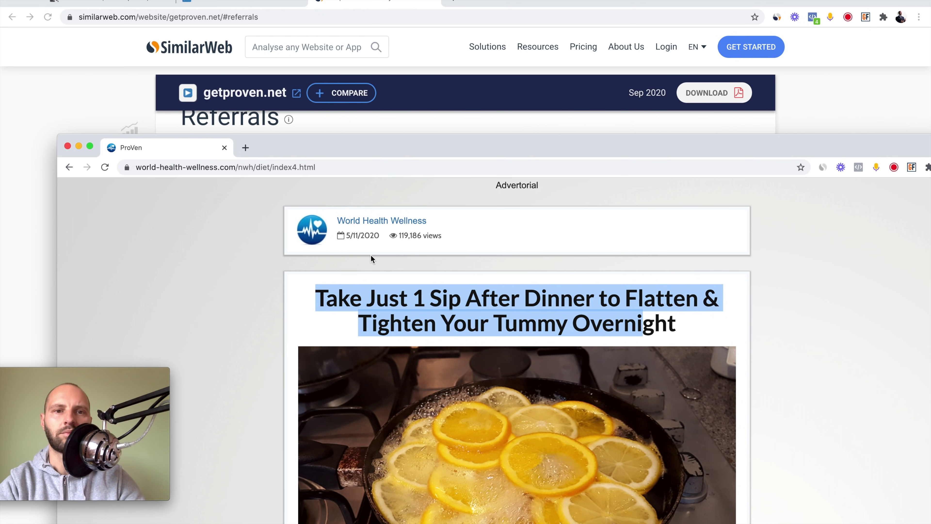
pyautogui.scroll(-3, 256, 293)
pyautogui.click(233, 294)
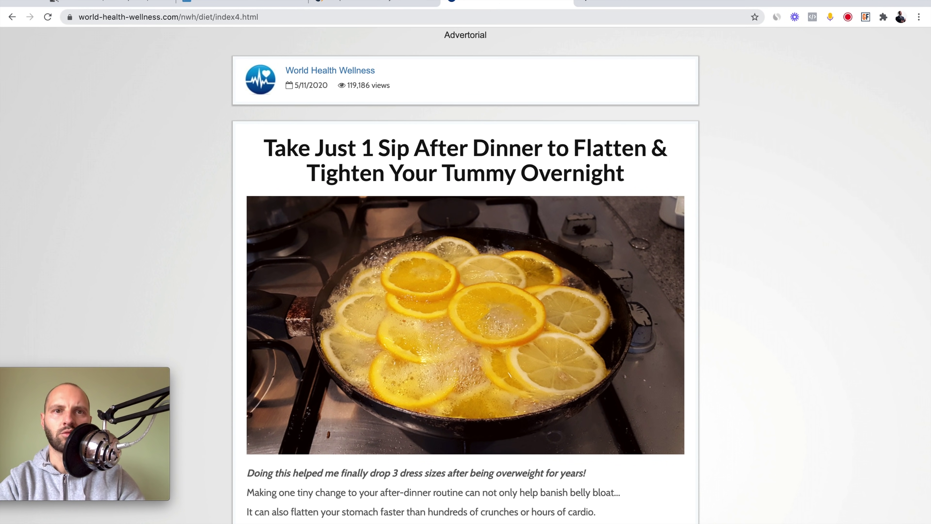
# Load the bare world-health-wellness.com domain without the /nwh/diet/index4.html path, and return to the advertorial.
pyautogui.moveTo(178, 17); pyautogui.dragTo(283, 17)
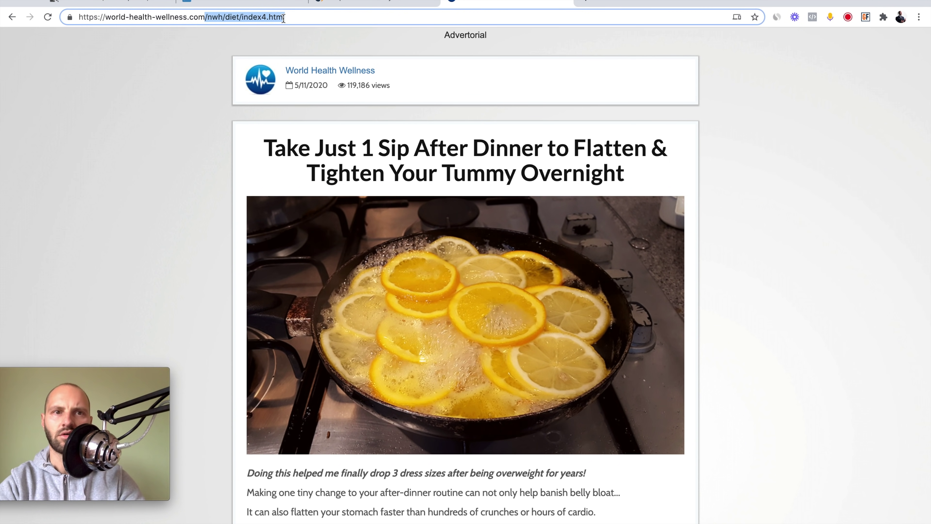
pyautogui.press('BackSpace')
pyautogui.press('Return')
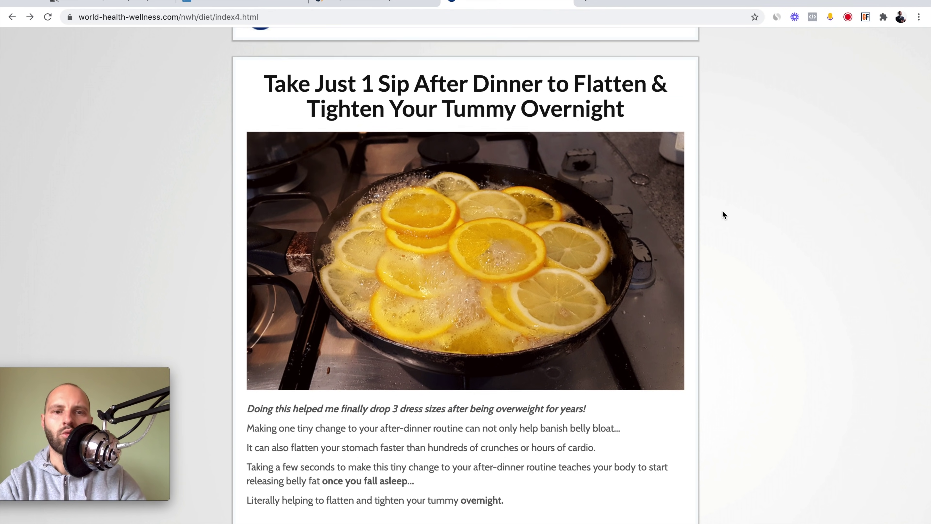
pyautogui.scroll(-3, 722, 212)
pyautogui.scroll(5, 723, 211)
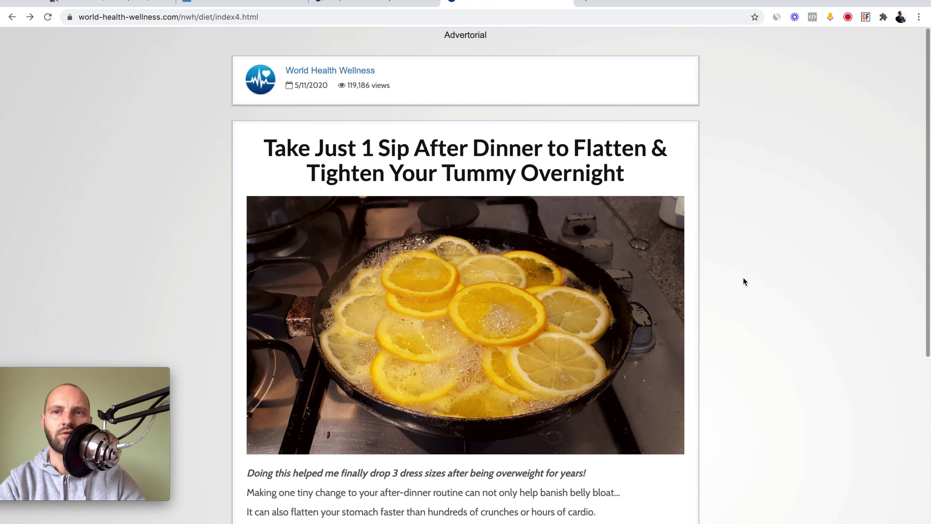
pyautogui.moveTo(179, 17); pyautogui.dragTo(78, 19)
pyautogui.rightClick(178, 17)
pyautogui.click(210, 99)
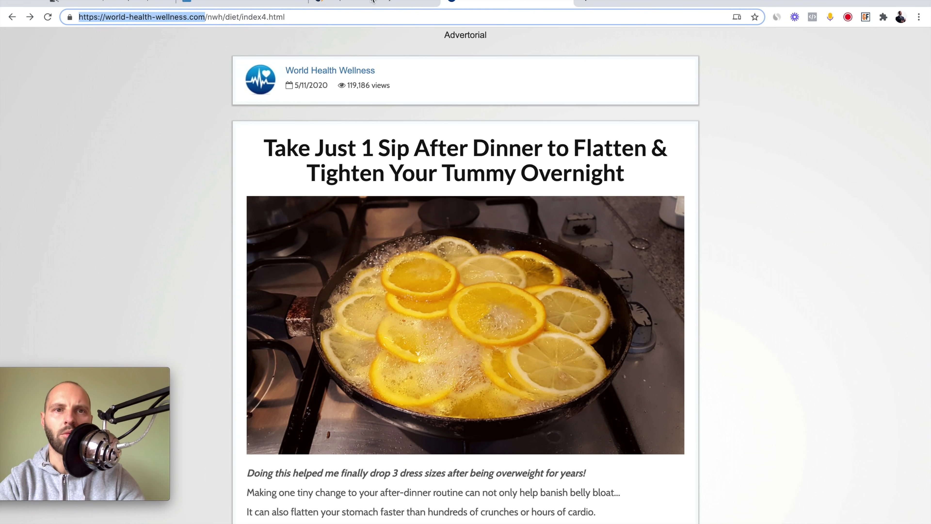
pyautogui.click(368, 2)
pyautogui.click(301, 47)
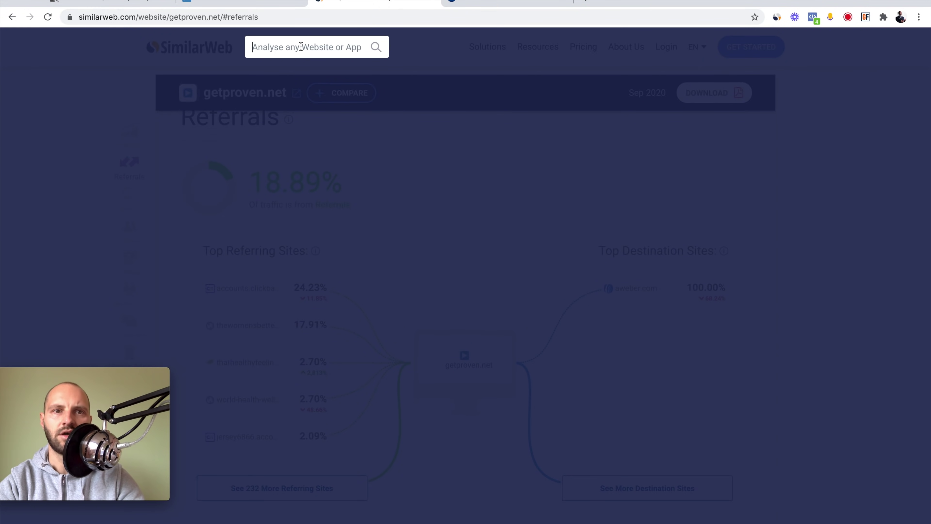
pyautogui.rightClick(277, 46)
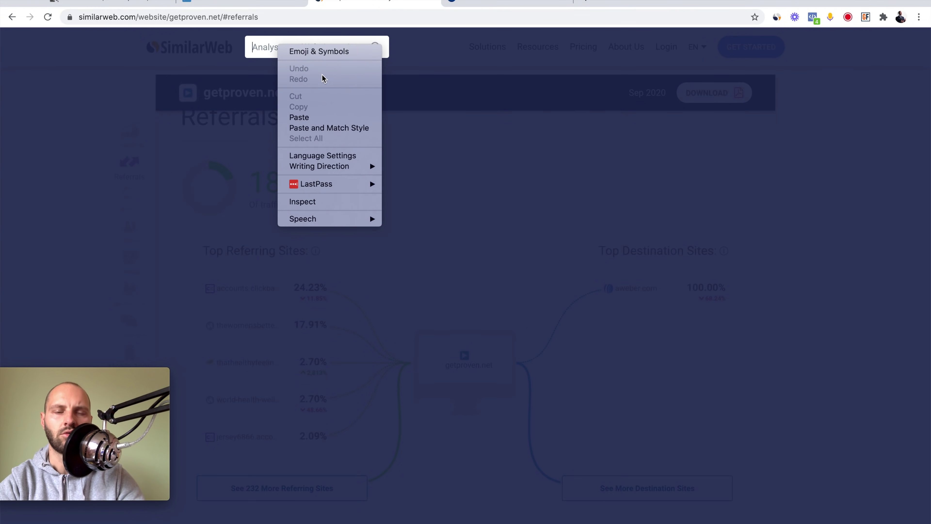
pyautogui.click(314, 117)
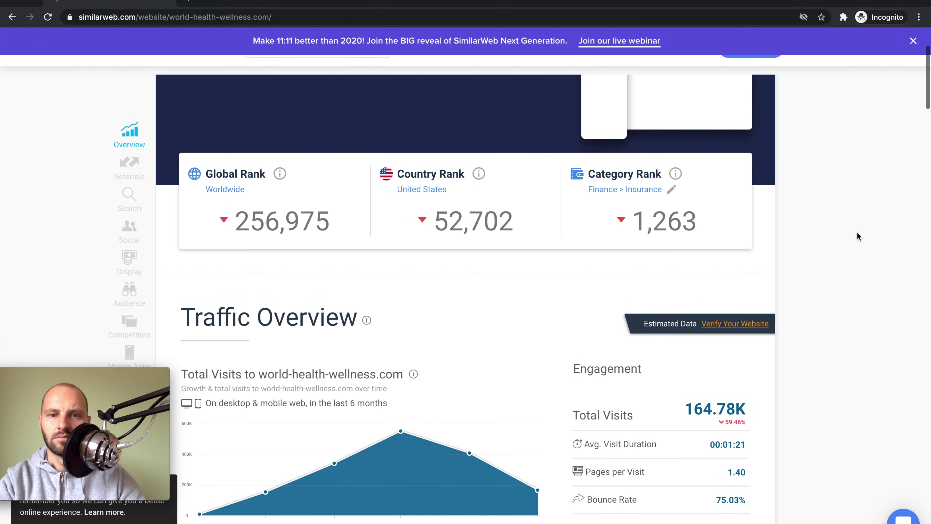
# Examine the total visits, engagement figures and six-month traffic trend for world-health-wellness.com.
pyautogui.scroll(-3, 857, 236)
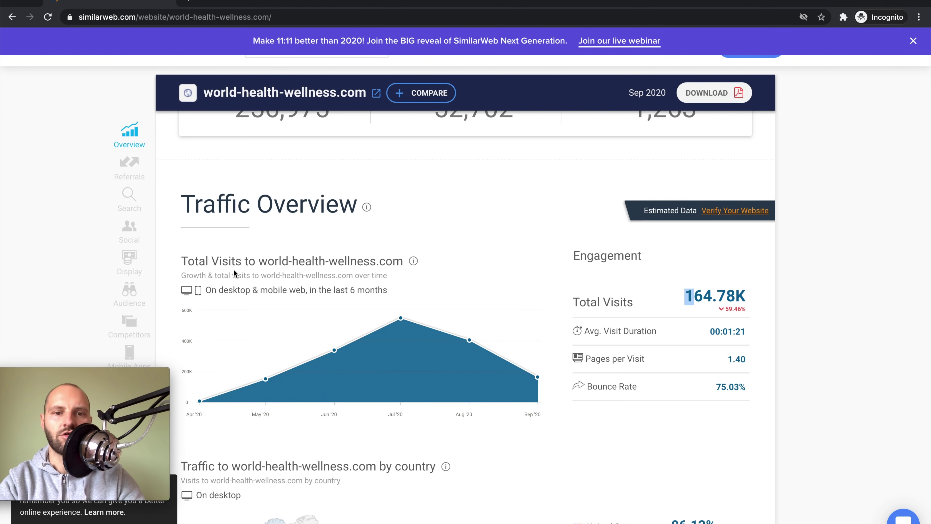
pyautogui.scroll(2, 234, 272)
pyautogui.click(663, 354)
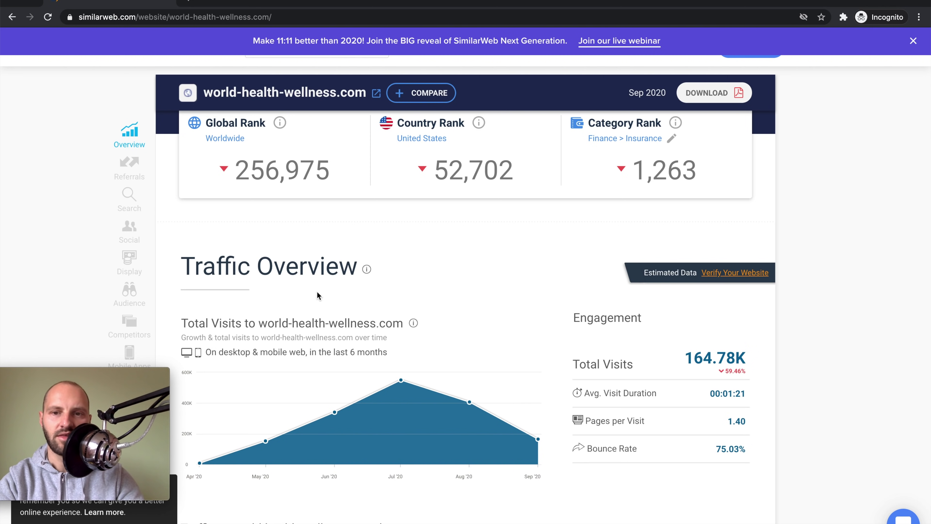
pyautogui.moveTo(270, 439)
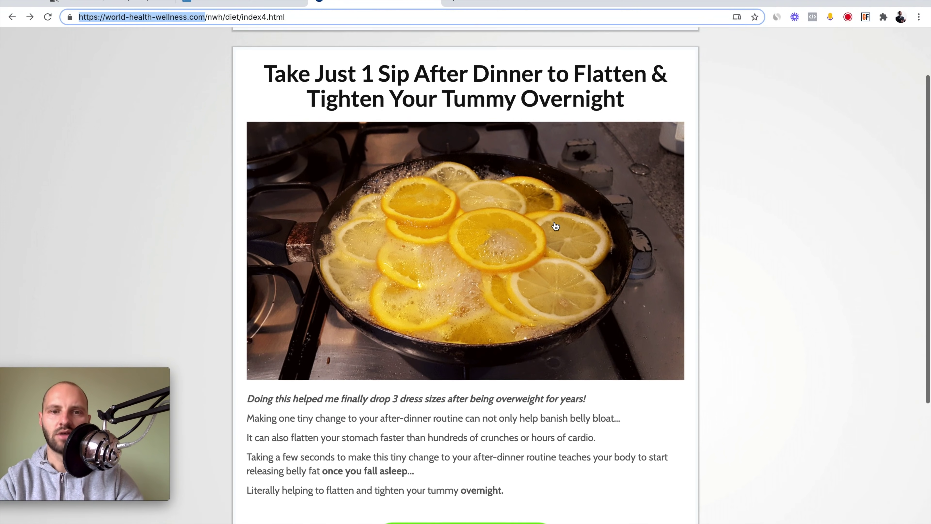
# Return to the ProVen advertorial and skim its main image, body text and Watch Now link.
pyautogui.scroll(-2, 555, 225)
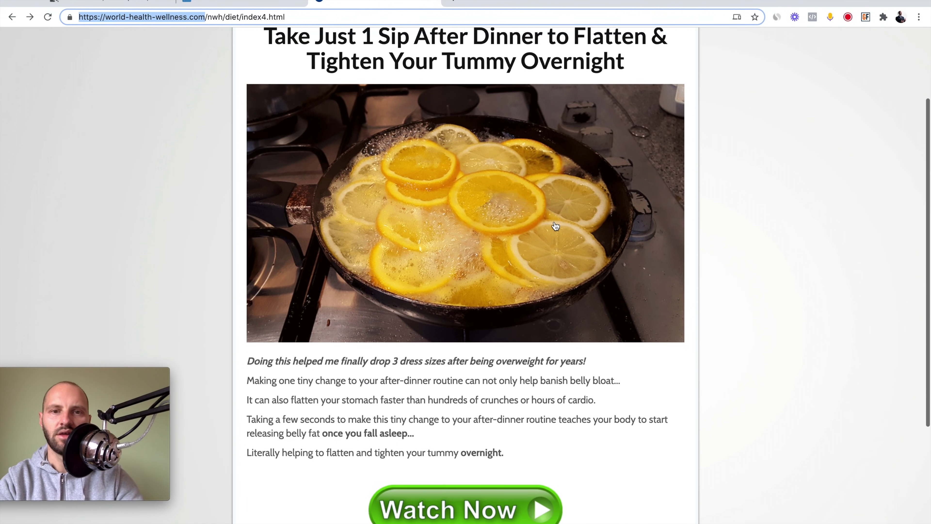
pyautogui.scroll(3, 555, 224)
pyautogui.scroll(-2, 554, 225)
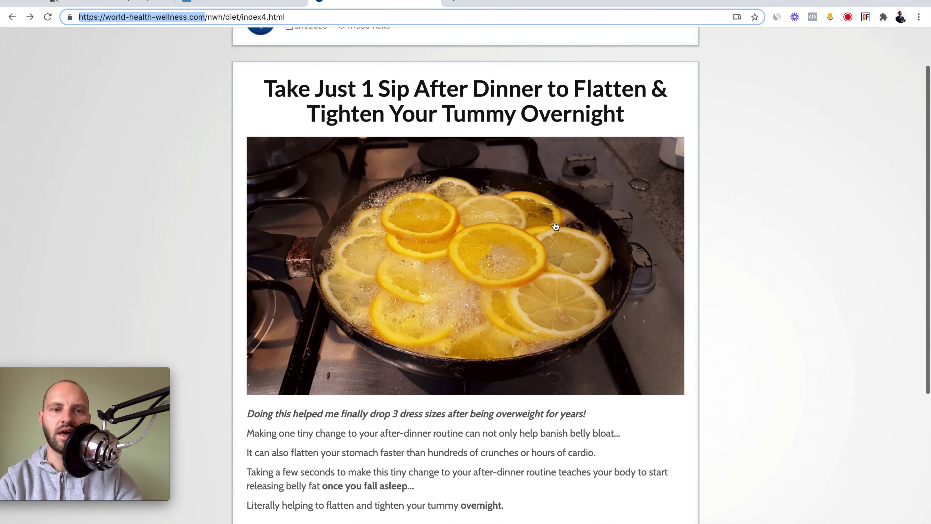
pyautogui.scroll(1, 555, 226)
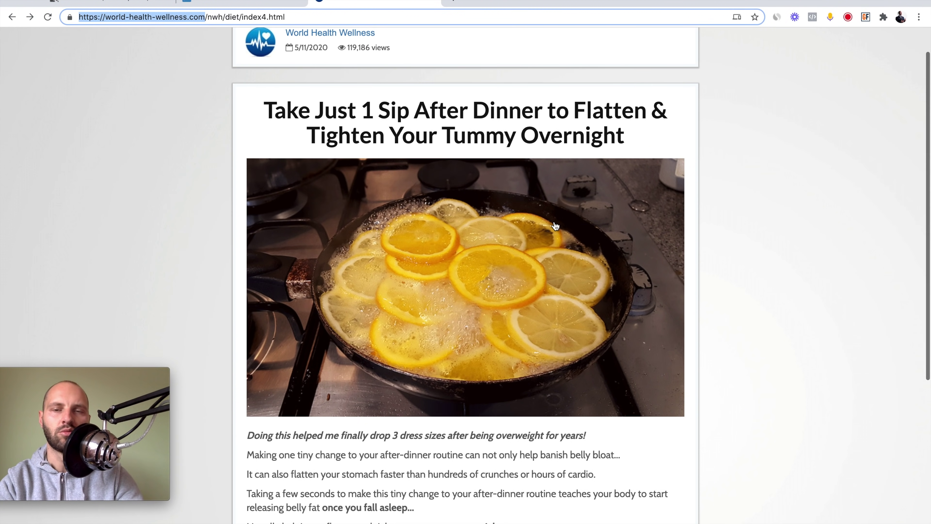
pyautogui.scroll(1, 718, 252)
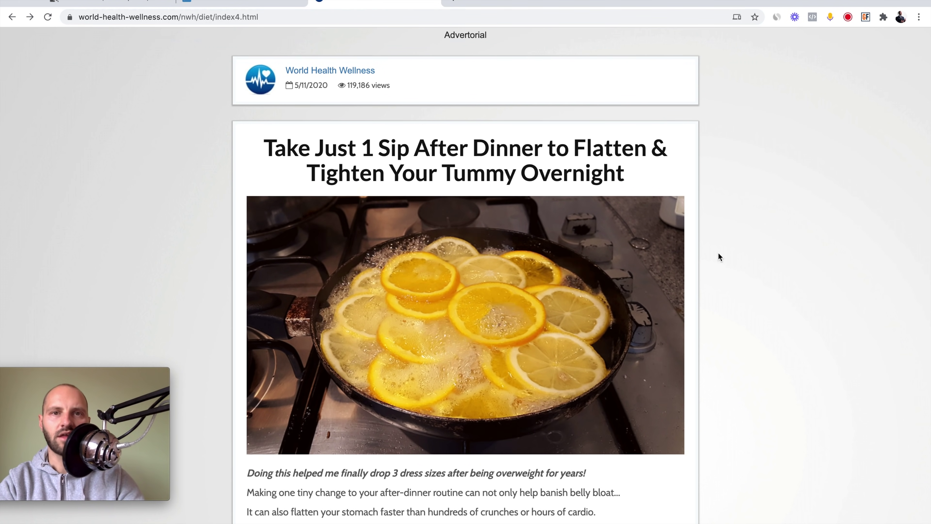
# Go to site.pro in a new tab, open the account's websites and start creating a new website.
pyautogui.click(453, 2)
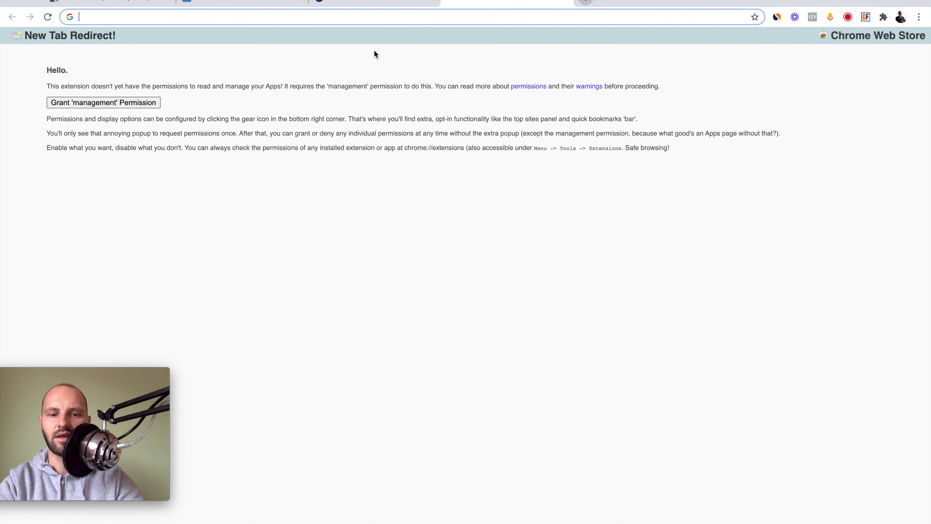
pyautogui.write('site.')
pyautogui.press('Return')
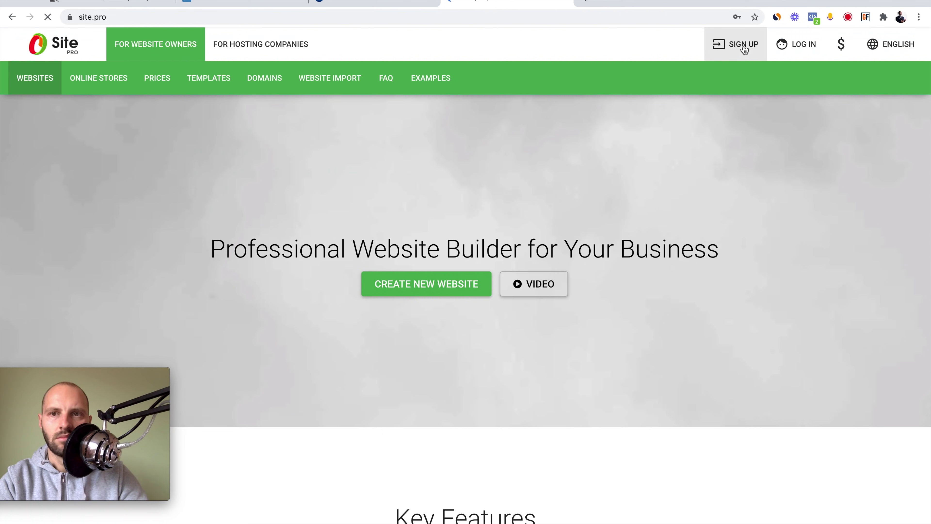
pyautogui.click(742, 51)
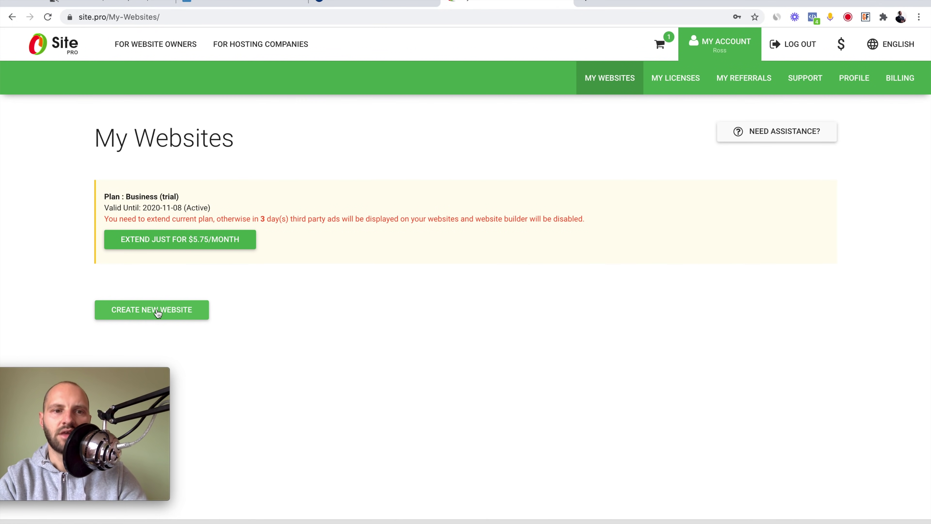
pyautogui.click(174, 312)
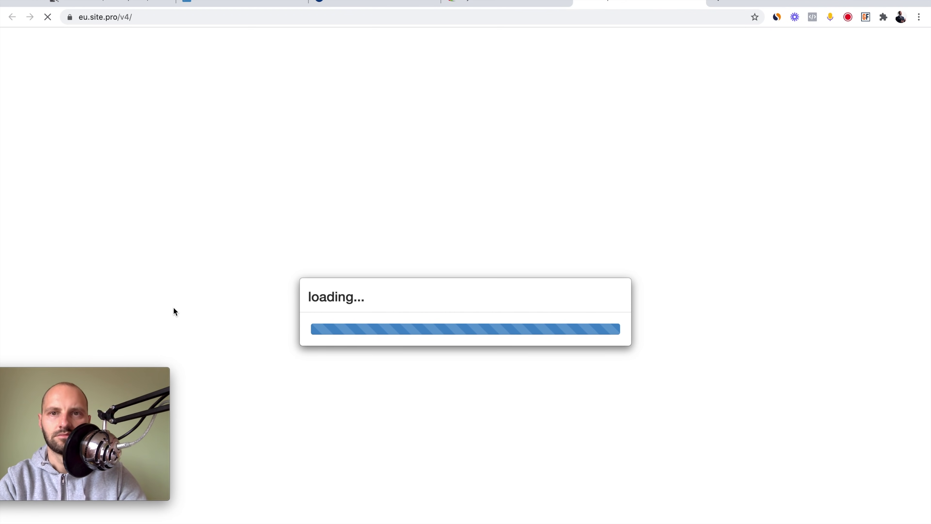
pyautogui.click(352, 2)
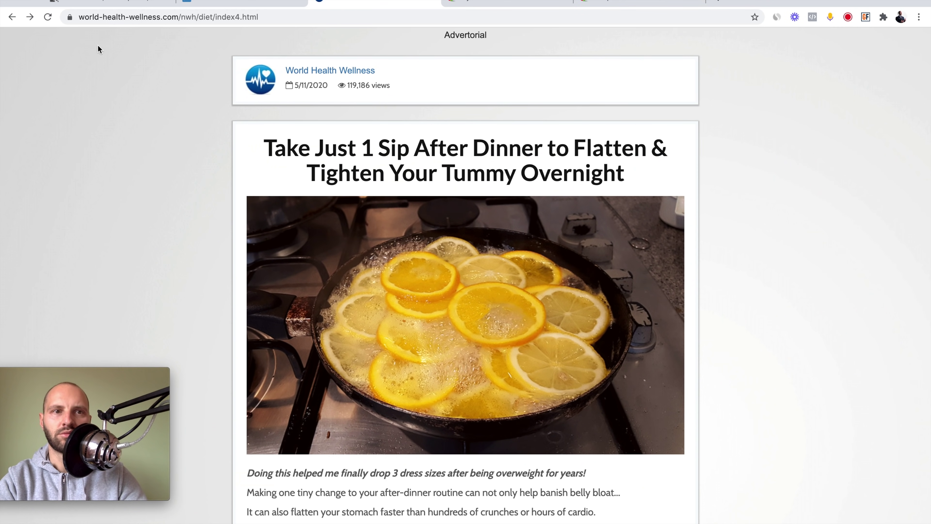
pyautogui.click(265, 17)
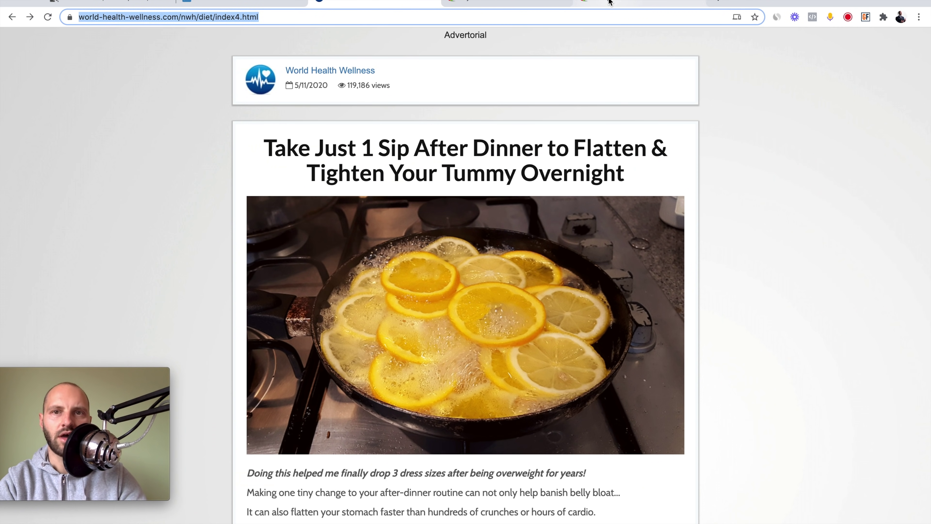
pyautogui.click(609, 1)
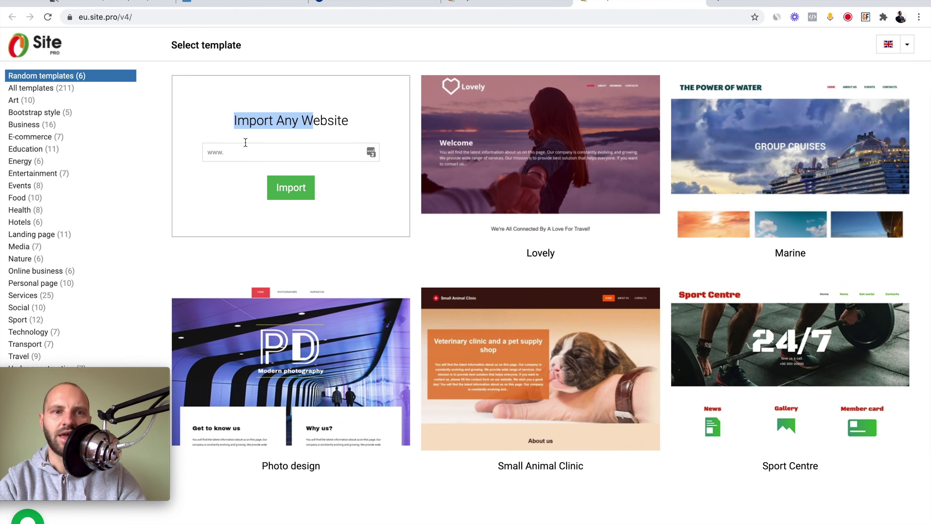
pyautogui.click(229, 152)
pyautogui.rightClick(226, 150)
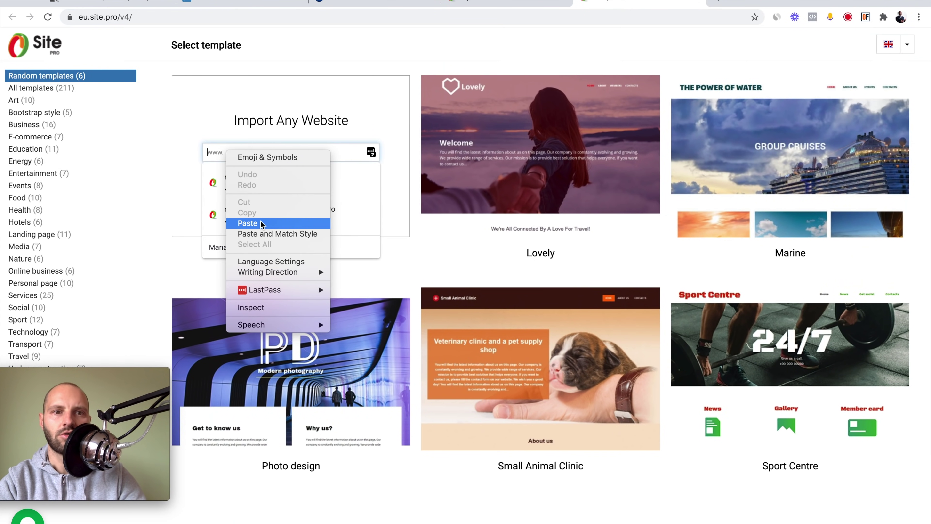
pyautogui.click(260, 223)
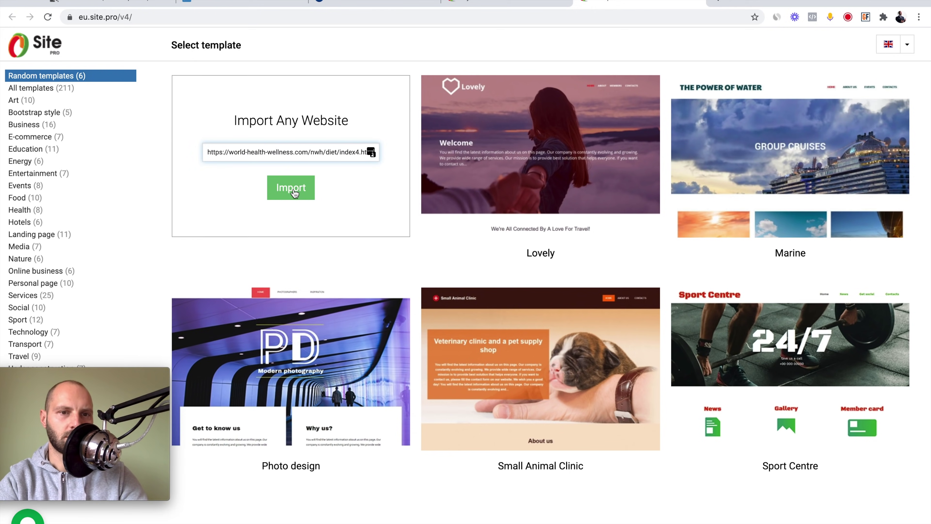
pyautogui.click(294, 188)
# Review the imported page in the builder and compare its empty picture area with the original advertorial's main image.
pyautogui.scroll(-3, 524, 189)
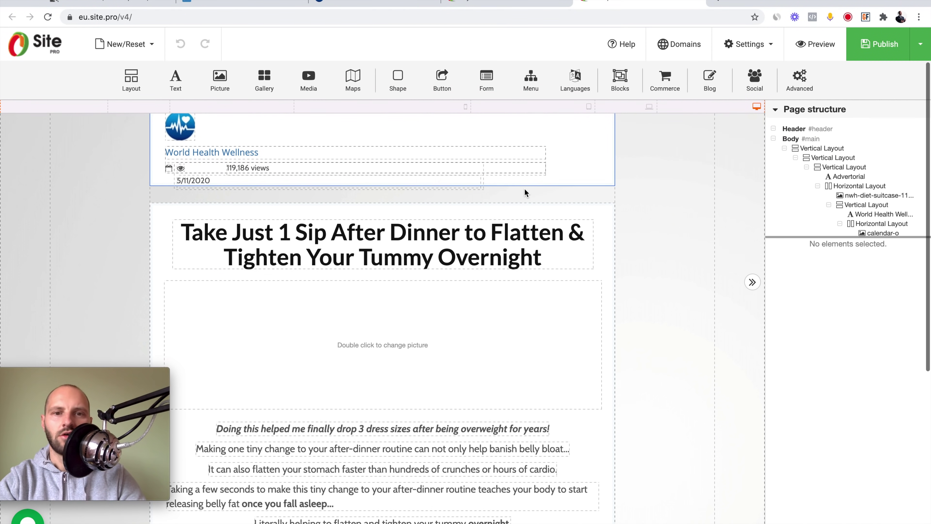
pyautogui.scroll(-2, 525, 188)
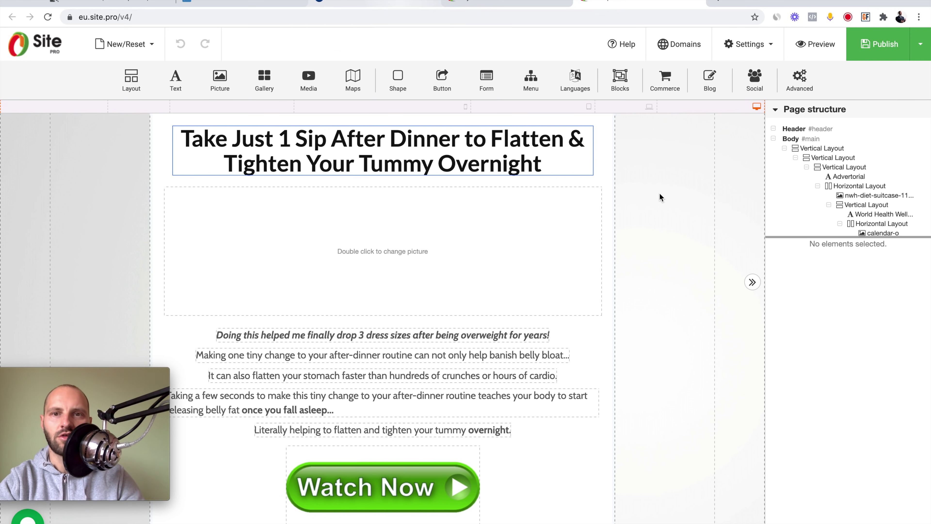
pyautogui.scroll(3, 658, 202)
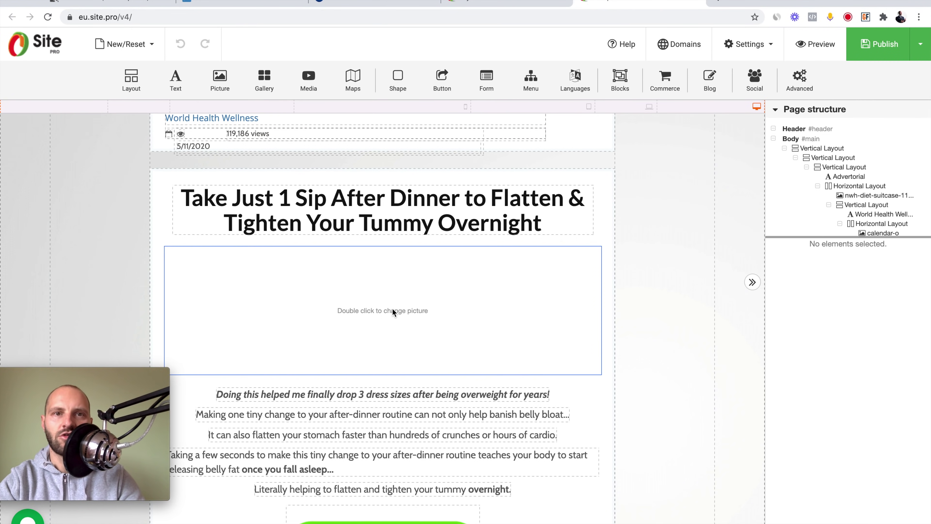
pyautogui.press('super+3')
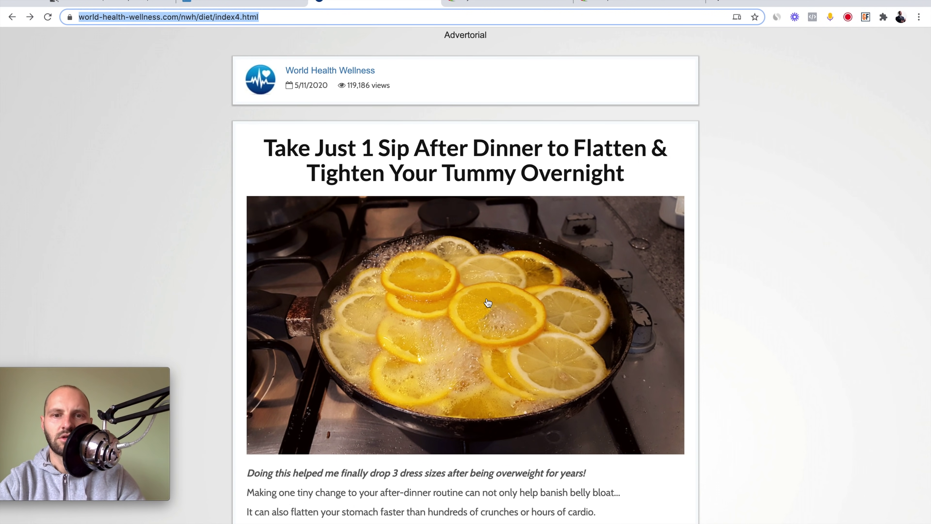
pyautogui.scroll(-2, 493, 316)
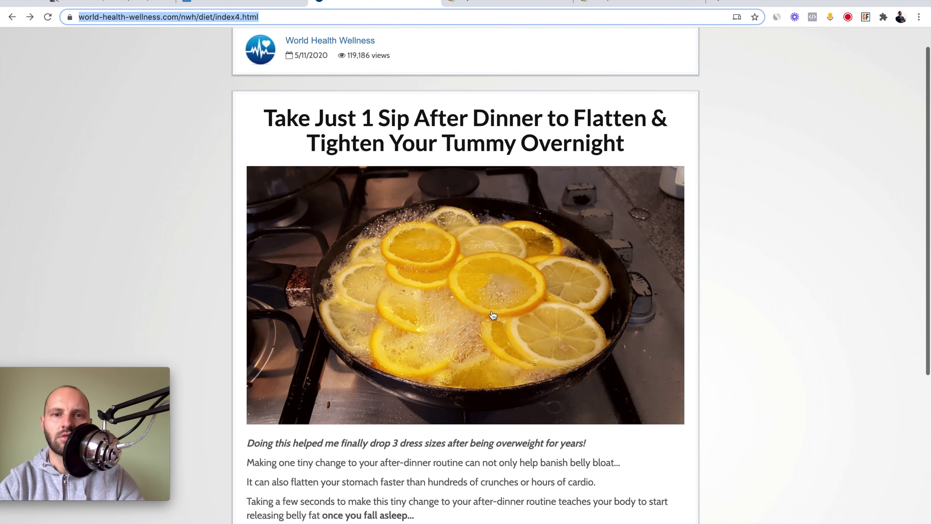
pyautogui.scroll(-3, 493, 315)
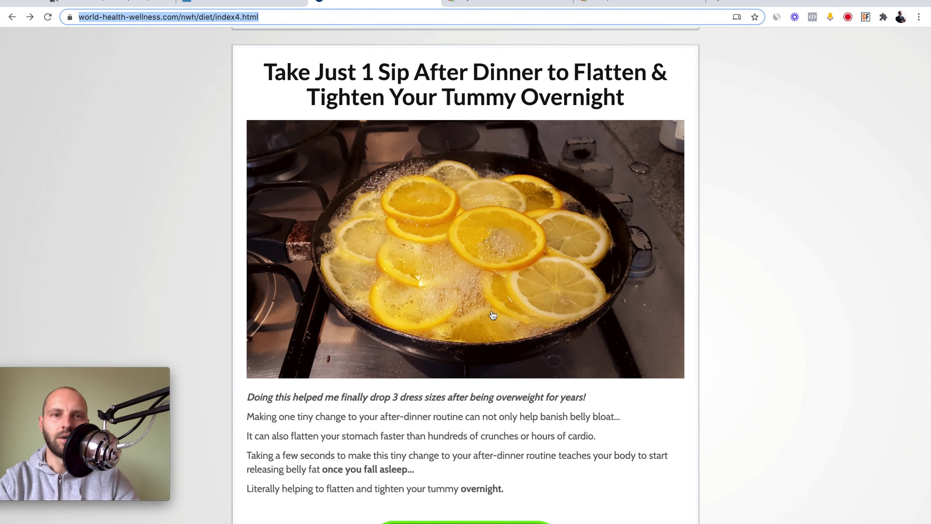
pyautogui.scroll(3, 477, 312)
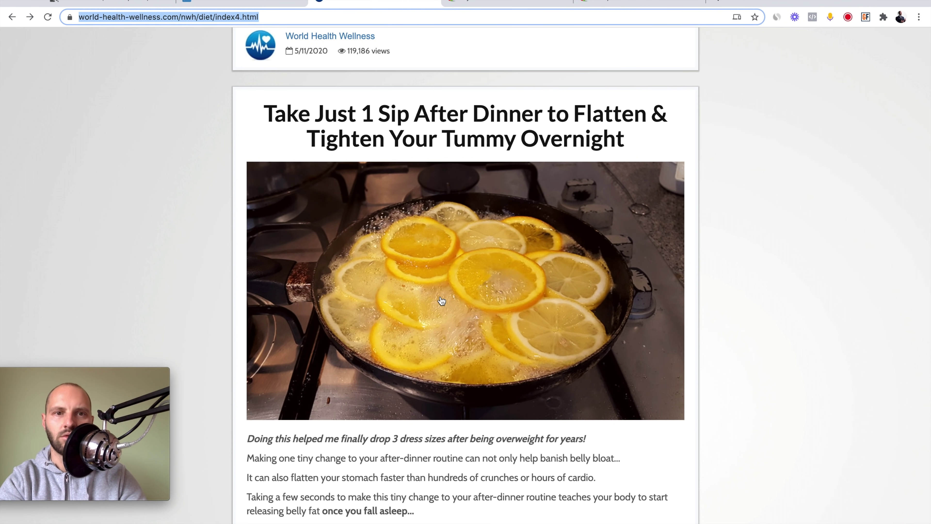
# Inspect the advertorial's main image in the developer tools and enlarge the code area to read its source.
pyautogui.press('super+alt+i')
pyautogui.moveTo(705, 236); pyautogui.dragTo(704, 225)
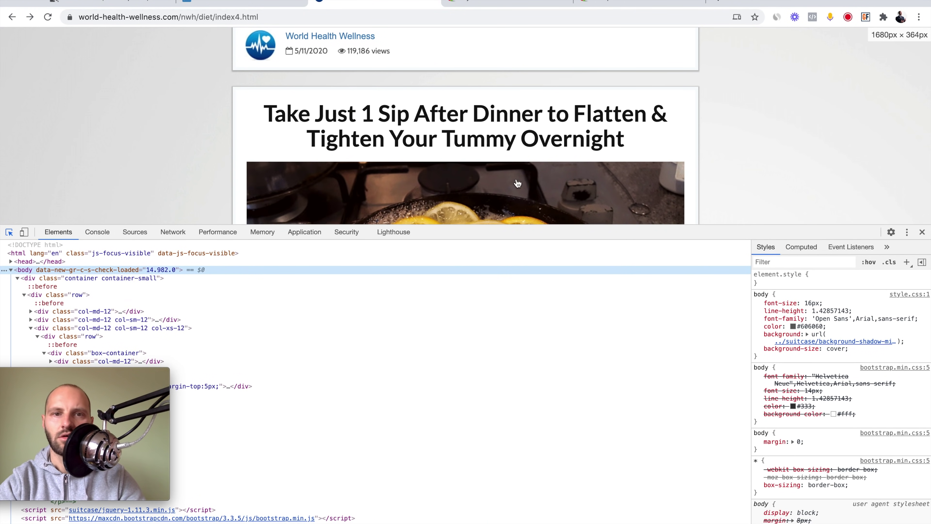
pyautogui.click(484, 193)
pyautogui.moveTo(488, 224); pyautogui.dragTo(486, 90)
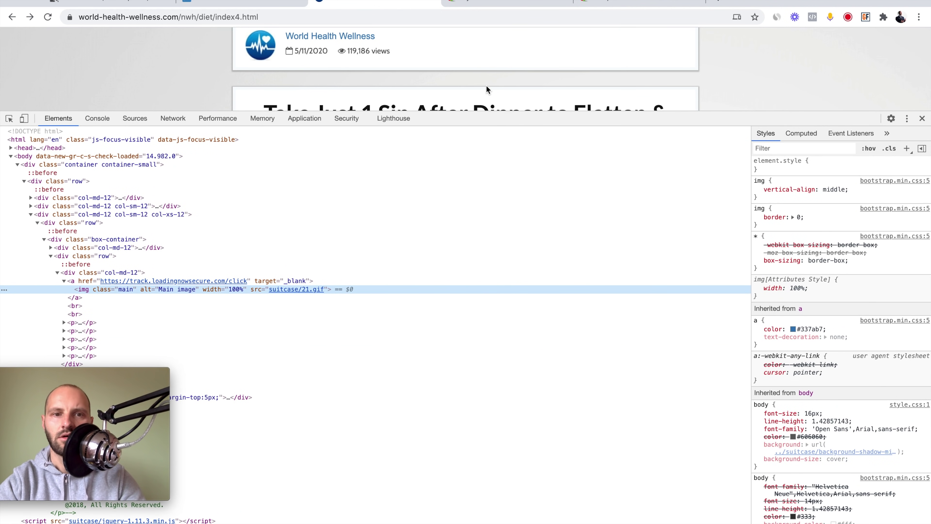
# Open the advertorial's main image suitcase/21.gif on its own in a new tab and copy its full address.
pyautogui.moveTo(300, 290)
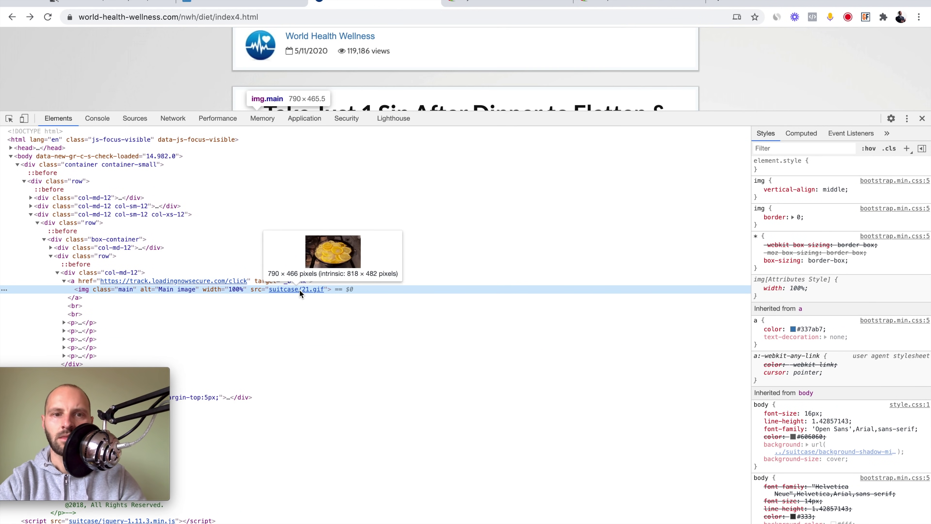
pyautogui.rightClick(300, 290)
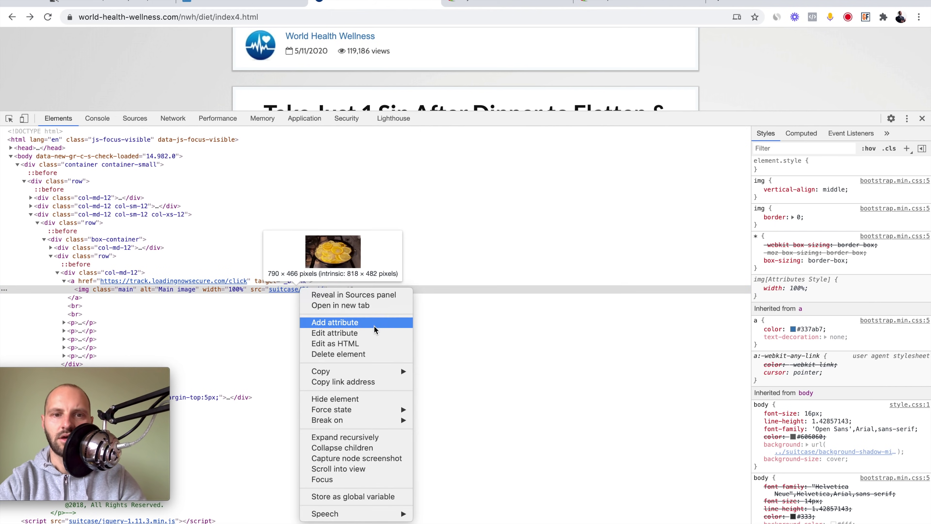
pyautogui.click(357, 305)
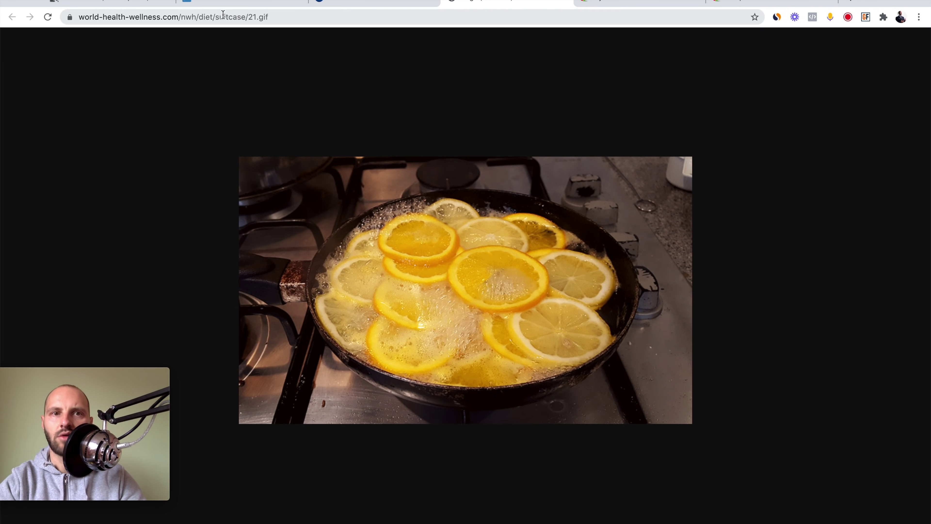
pyautogui.click(231, 15)
pyautogui.rightClick(185, 21)
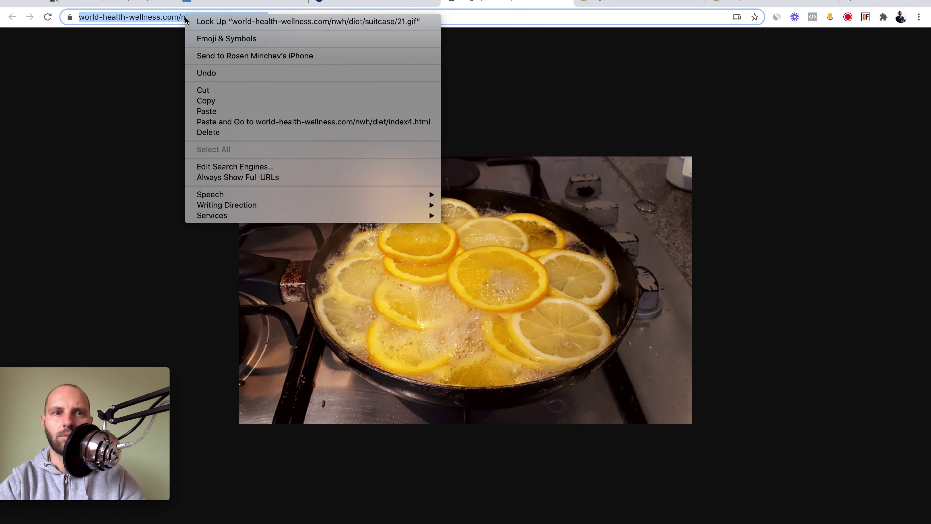
pyautogui.click(220, 101)
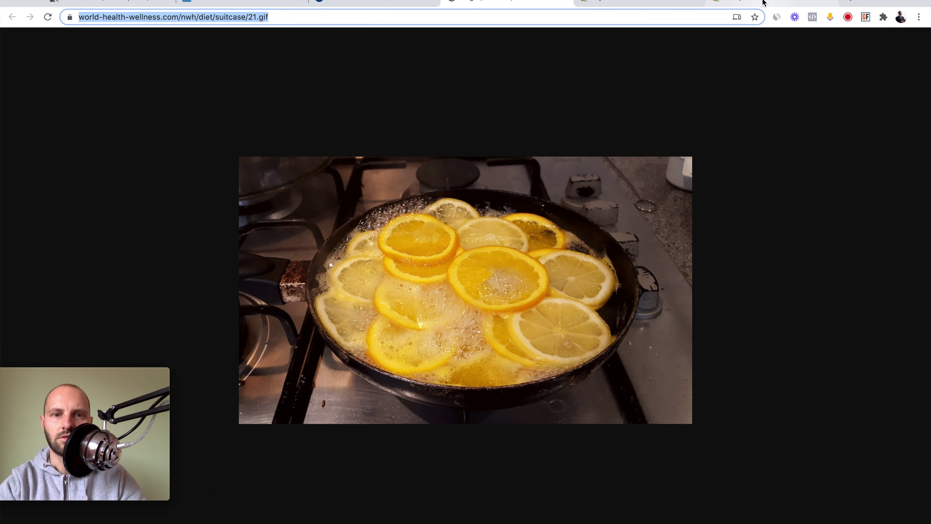
# Fill the empty picture below the headline in the Site.pro builder by importing the image from the copied address into the gallery and selecting it.
pyautogui.click(763, 2)
pyautogui.scroll(-3, 382, 288)
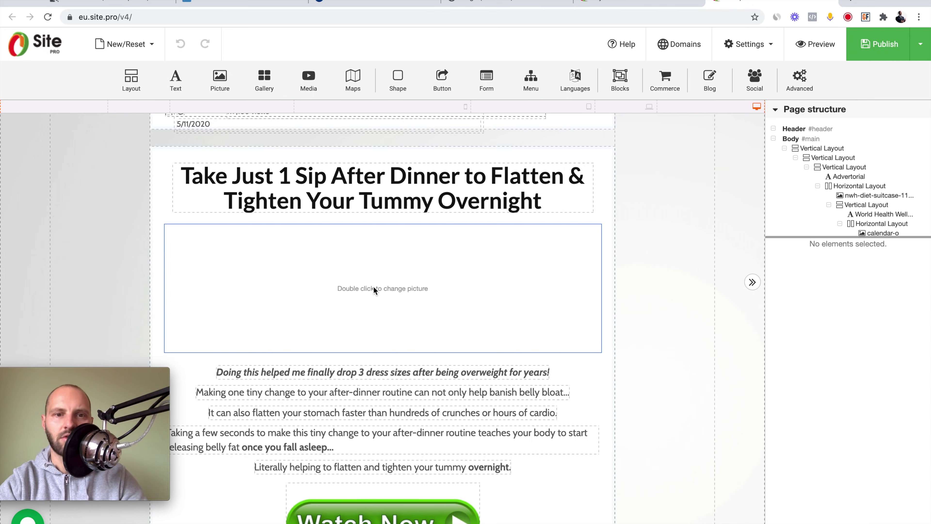
pyautogui.doubleClick(375, 290)
pyautogui.click(426, 99)
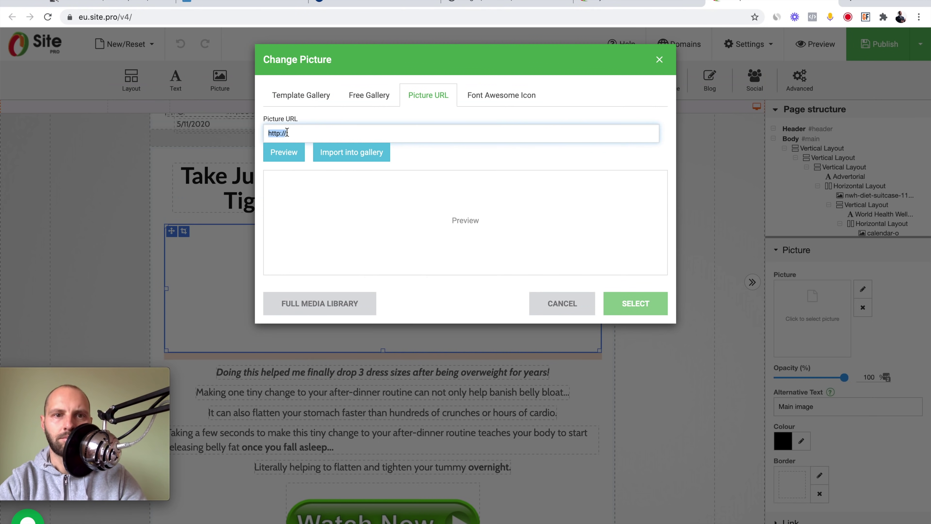
pyautogui.rightClick(282, 133)
pyautogui.click(340, 220)
pyautogui.click(357, 154)
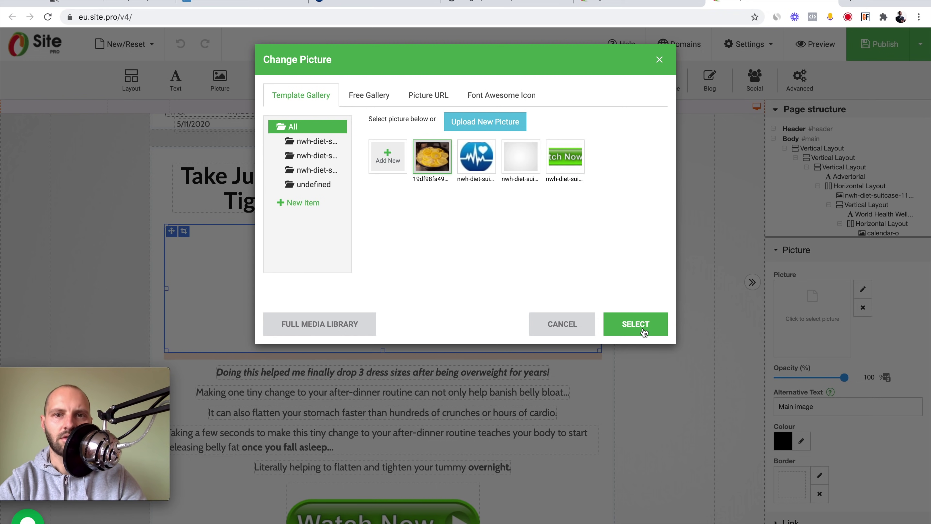
pyautogui.click(644, 332)
pyautogui.click(667, 281)
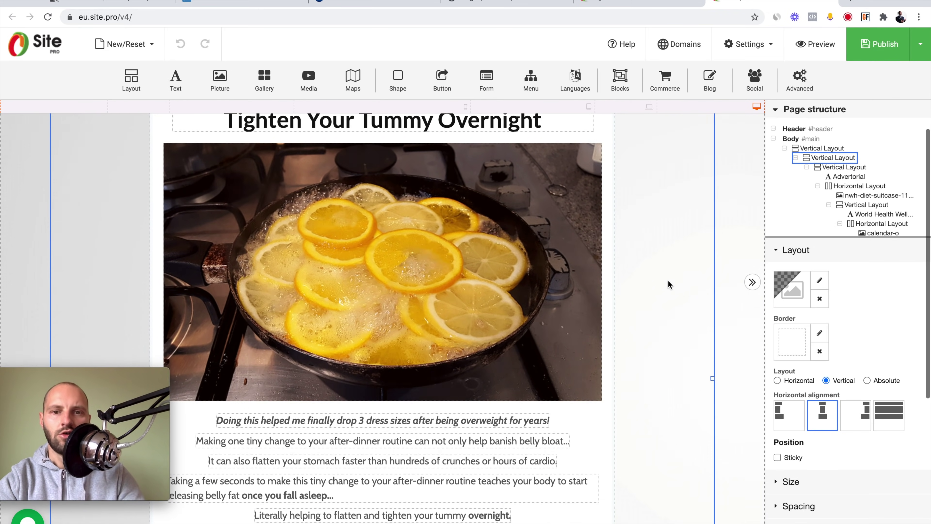
# Replace the word "Tummy" with "Belly" in the headline of the imported page.
pyautogui.scroll(-5, 667, 281)
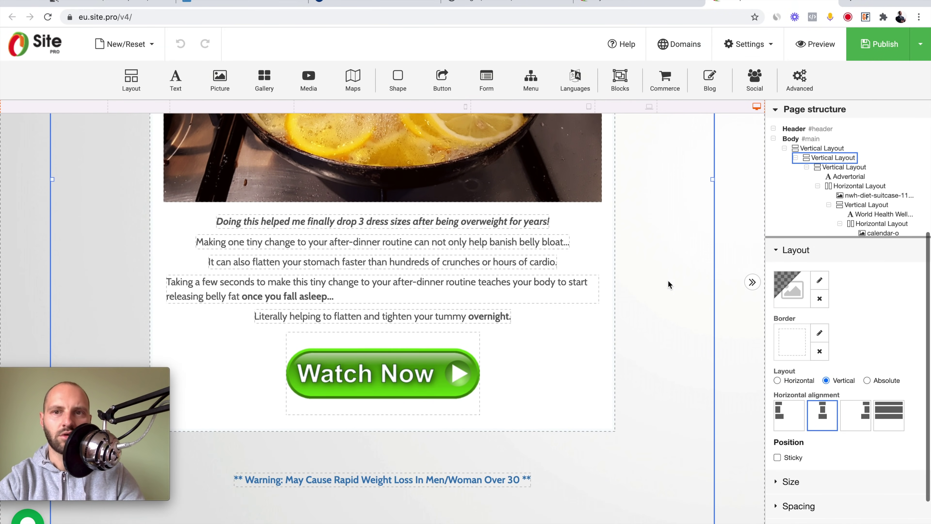
pyautogui.scroll(5, 668, 282)
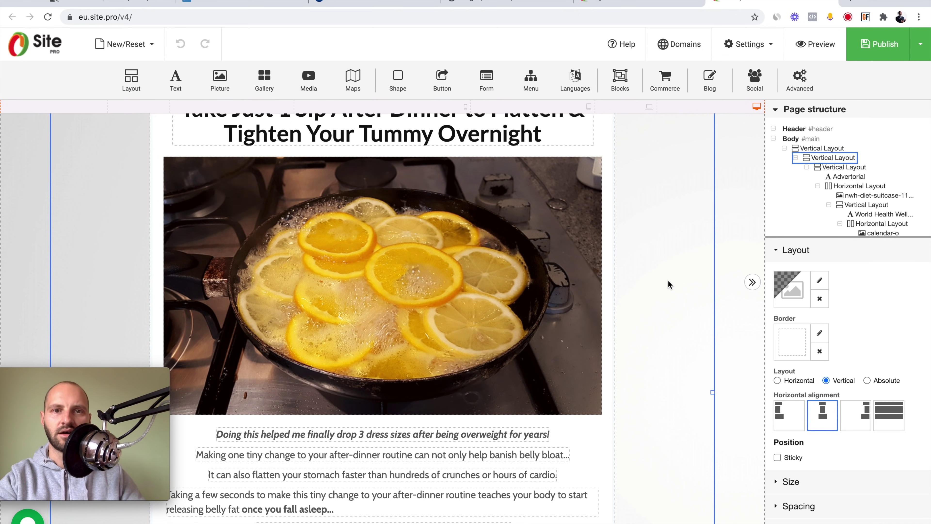
pyautogui.scroll(2, 668, 281)
pyautogui.scroll(1, 668, 281)
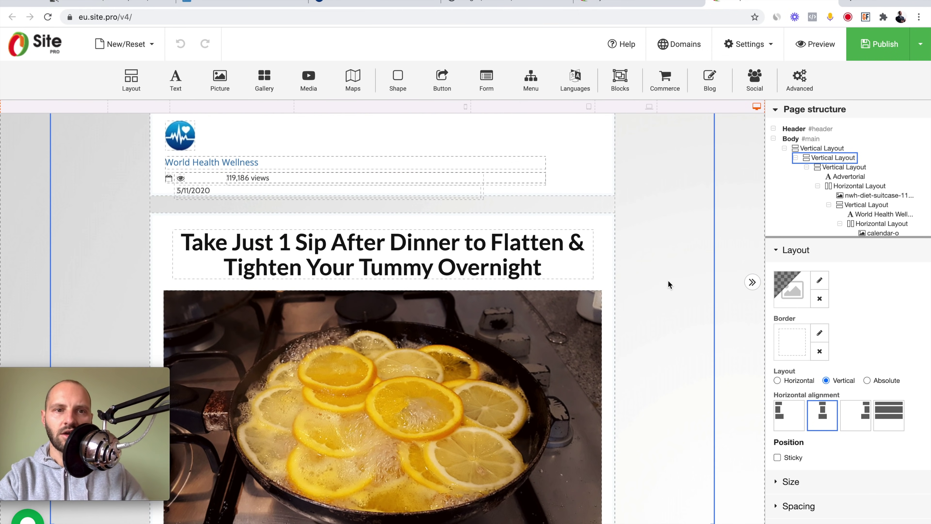
pyautogui.scroll(-3, 665, 277)
pyautogui.scroll(-1, 666, 282)
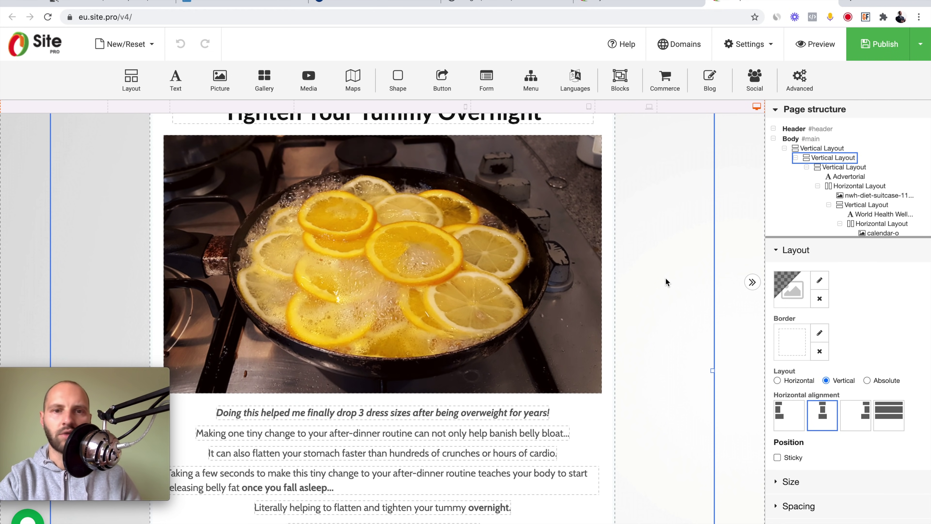
pyautogui.scroll(3, 665, 282)
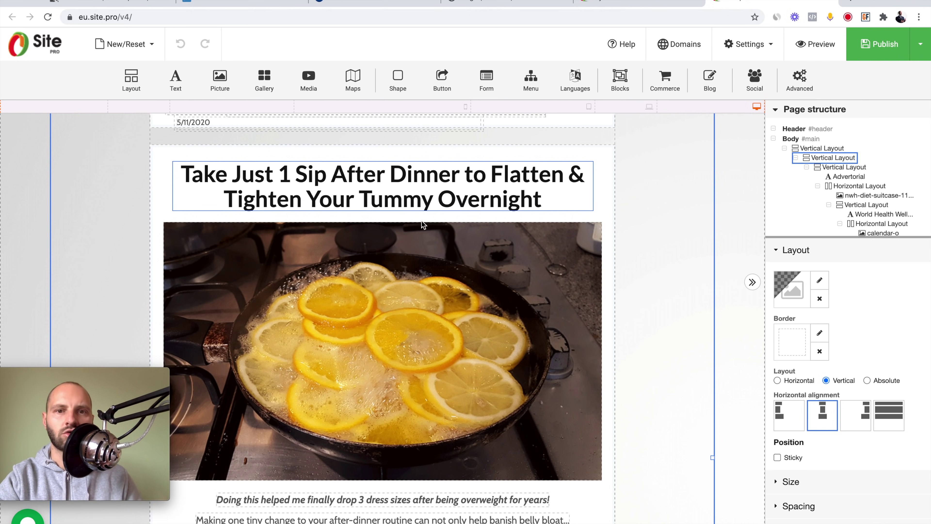
pyautogui.doubleClick(387, 200)
pyautogui.write('Be')
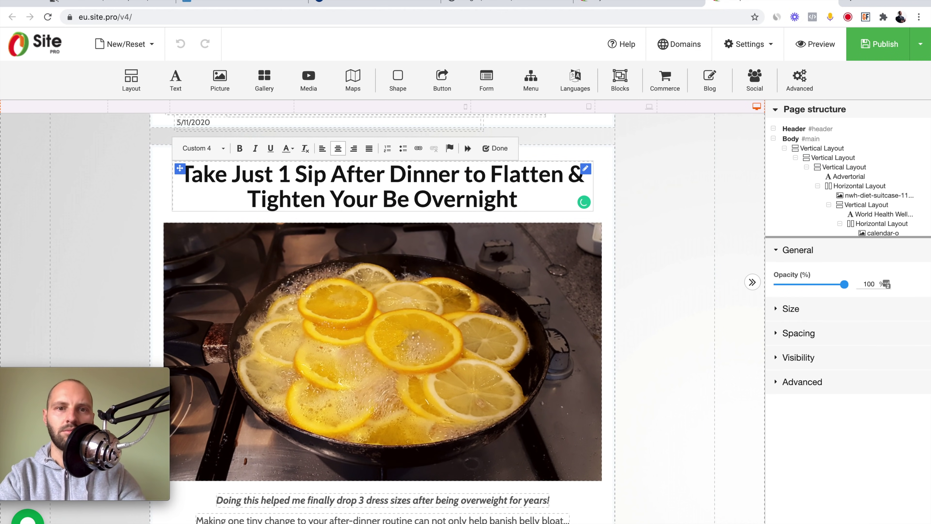
pyautogui.write('lly')
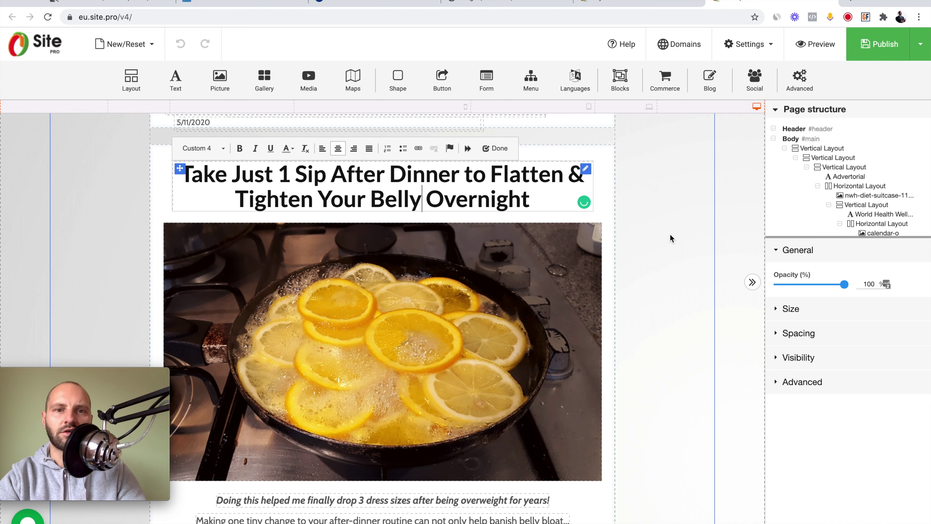
pyautogui.click(670, 238)
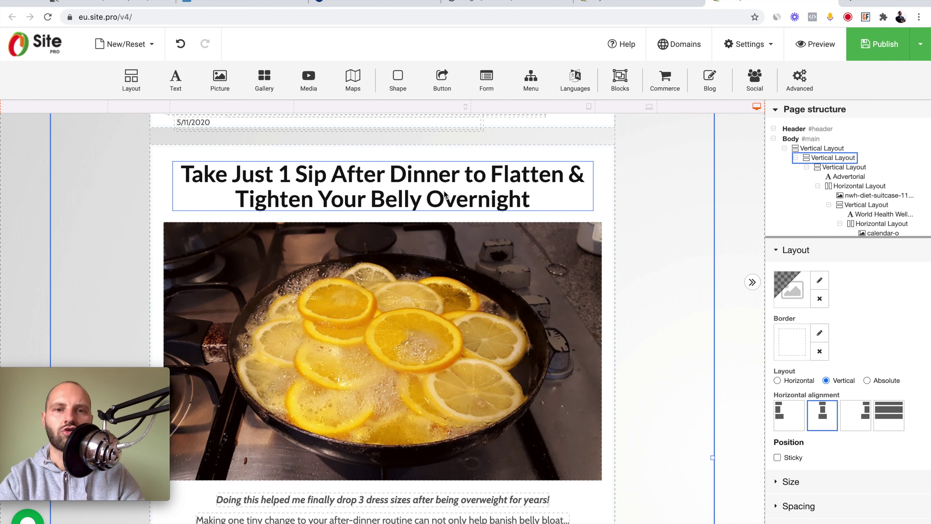
# Generate an affiliate HopLink for the PROVEN offer in the ClickBank marketplace and copy the encrypted link.
pyautogui.scroll(-1, 444, 194)
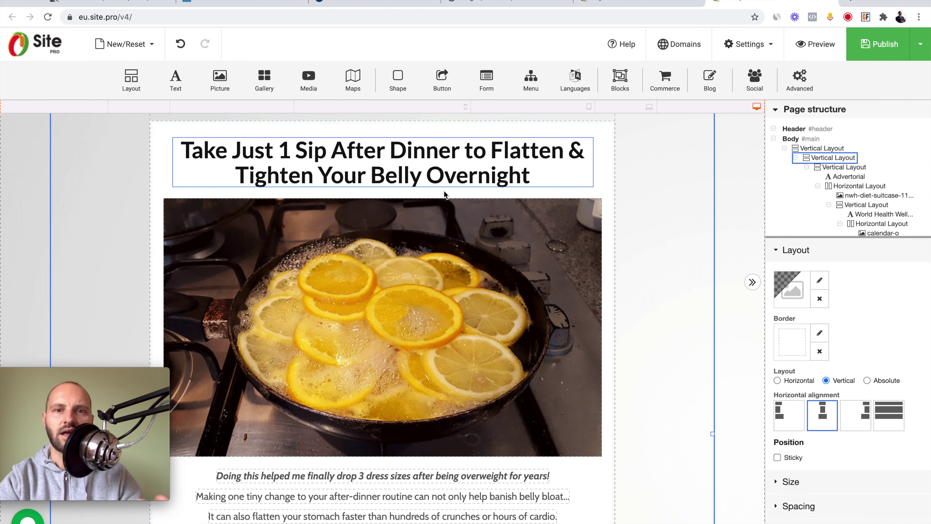
pyautogui.scroll(-2, 327, 275)
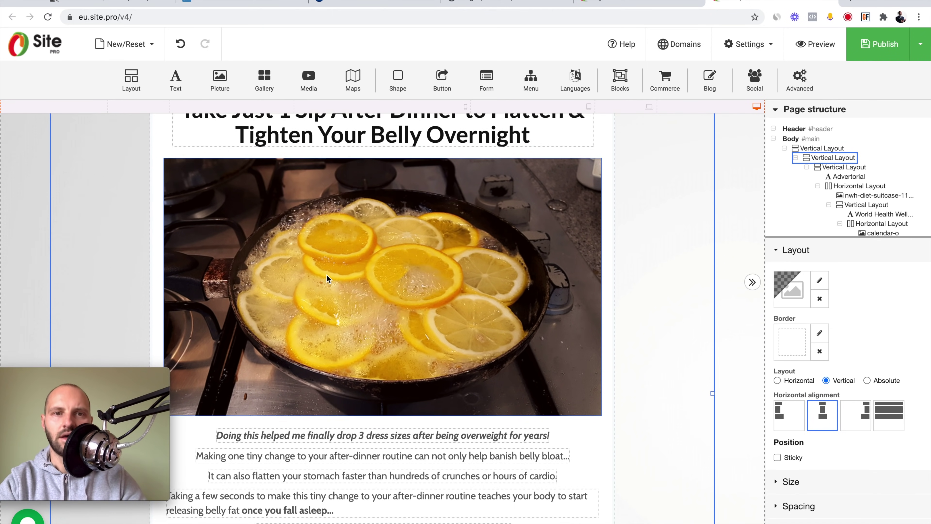
pyautogui.scroll(1, 326, 275)
pyautogui.scroll(-3, 327, 274)
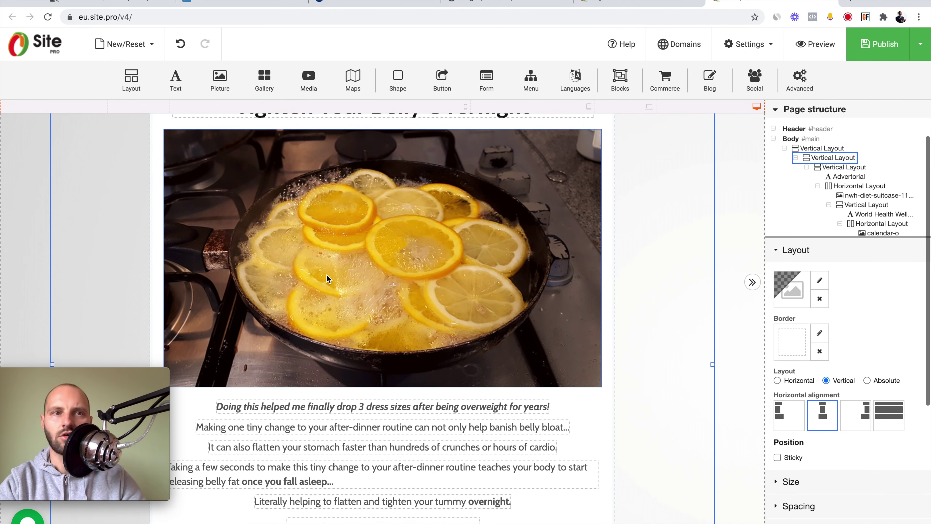
pyautogui.click(99, 1)
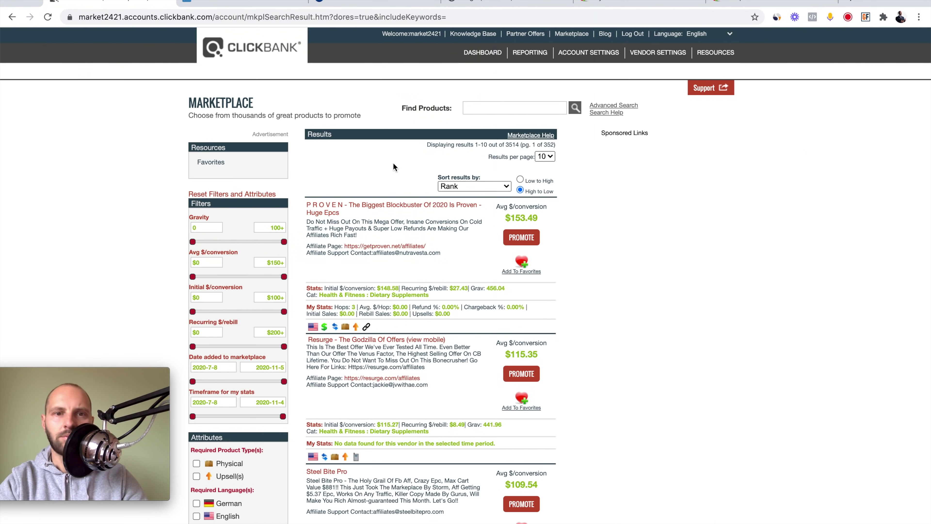
pyautogui.click(517, 239)
pyautogui.click(247, 129)
pyautogui.click(447, 209)
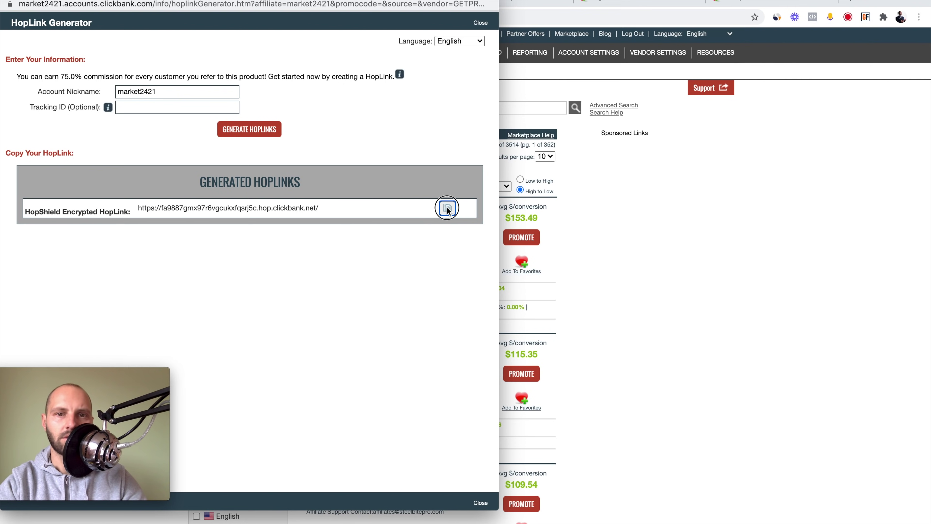
# Return to the Site.pro builder and replace the web address linked to the Watch Now button with the copied HopLink.
pyautogui.click(739, 2)
pyautogui.click(744, 3)
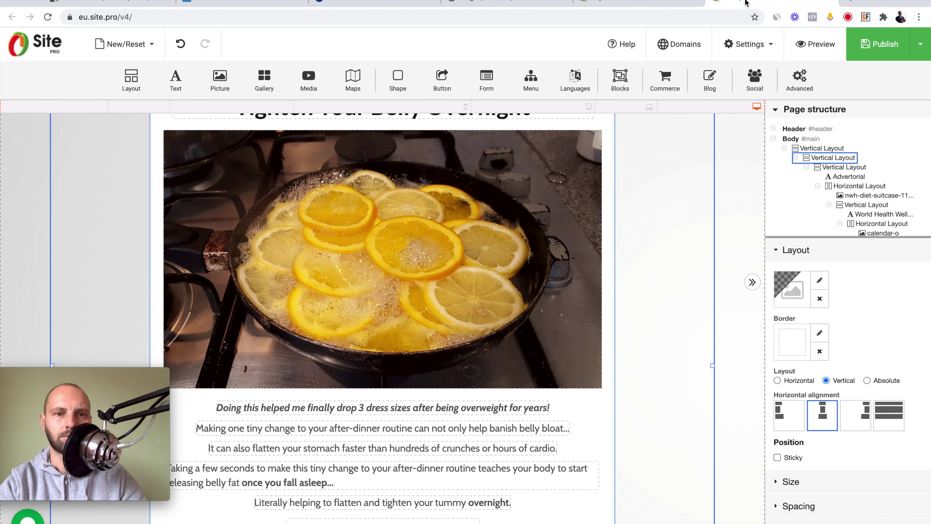
pyautogui.scroll(-5, 393, 367)
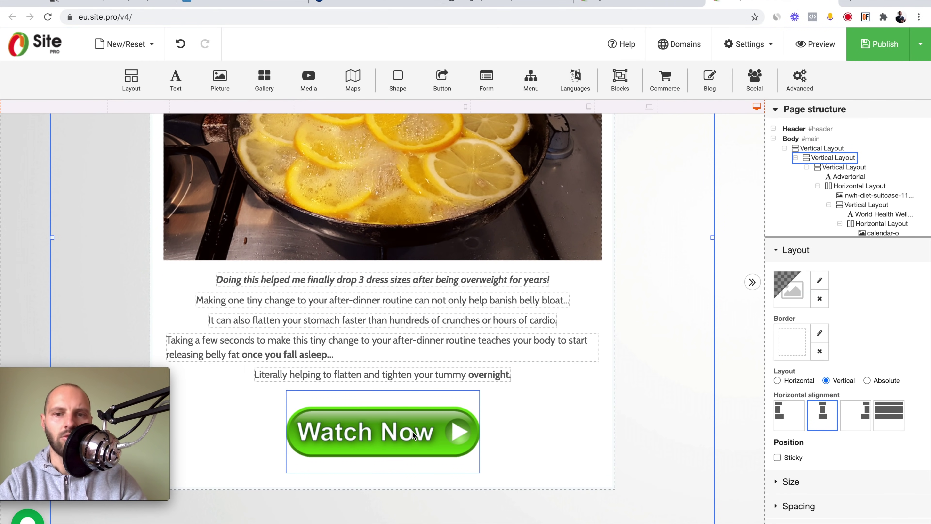
pyautogui.click(393, 437)
pyautogui.scroll(-2, 821, 367)
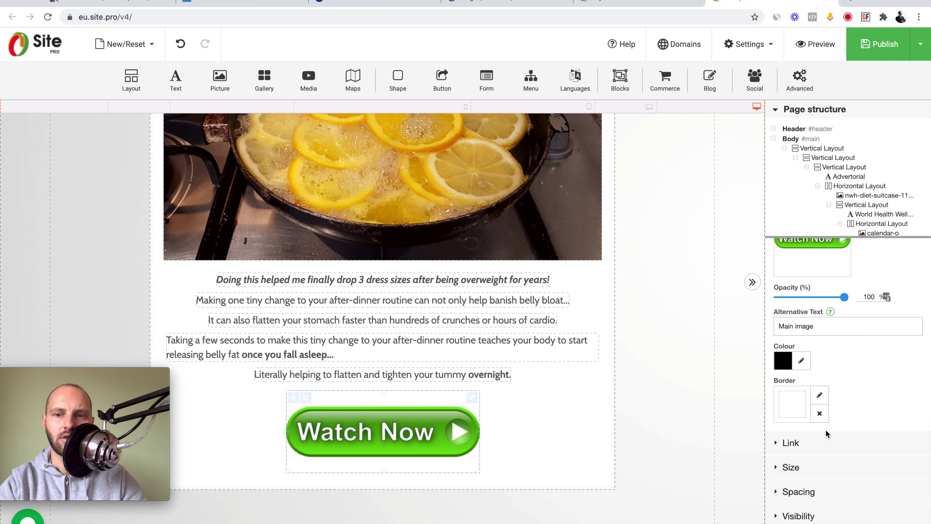
pyautogui.click(789, 443)
pyautogui.scroll(-2, 778, 446)
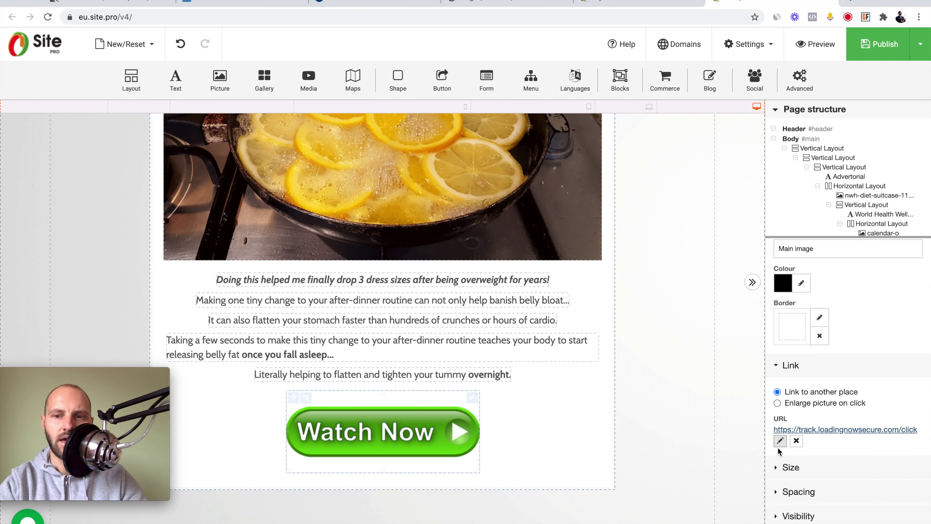
pyautogui.click(779, 447)
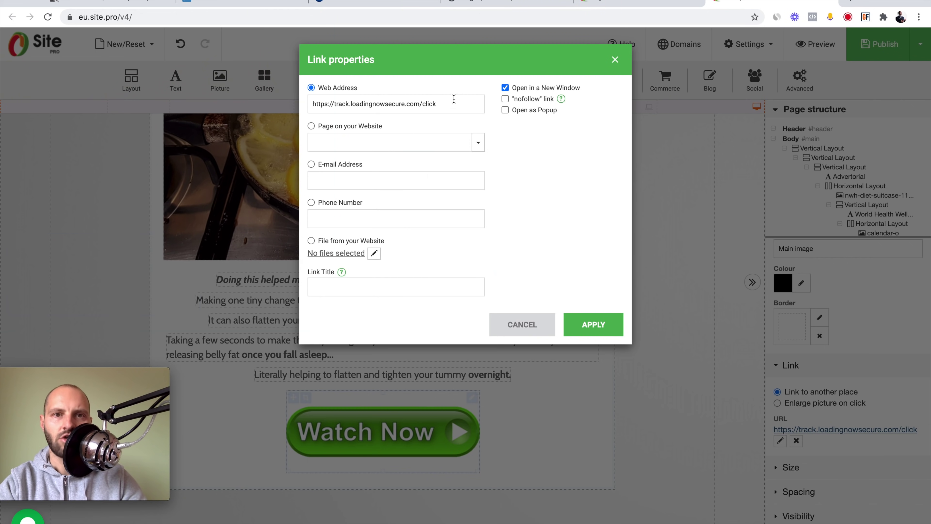
pyautogui.moveTo(317, 105); pyautogui.dragTo(360, 105)
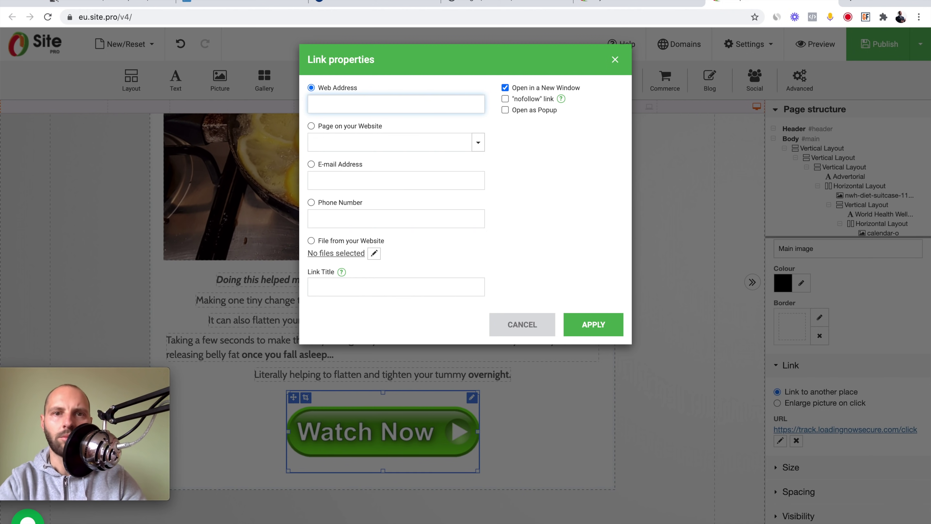
pyautogui.rightClick(364, 103)
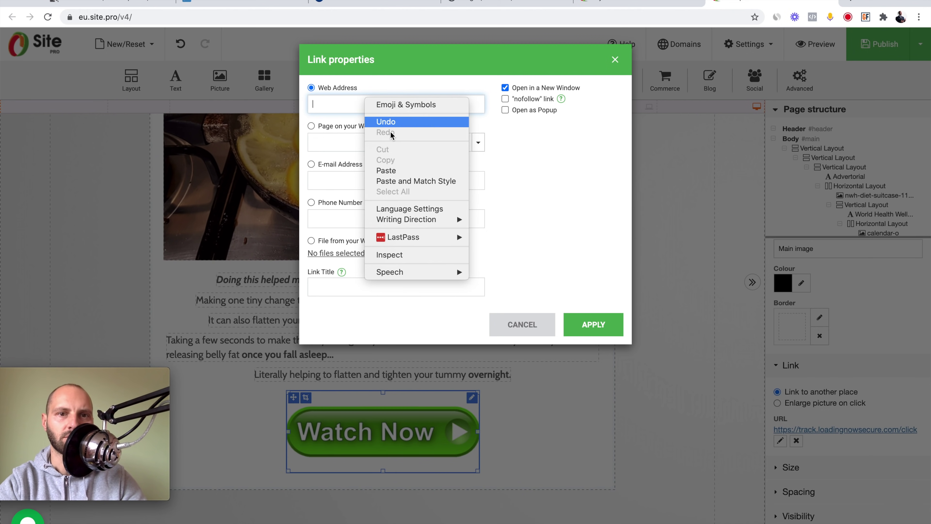
pyautogui.click(392, 169)
pyautogui.click(601, 329)
# Publish the website without buying a domain name and return to the account's list of websites.
pyautogui.scroll(-1, 671, 337)
pyautogui.click(909, 42)
pyautogui.click(874, 74)
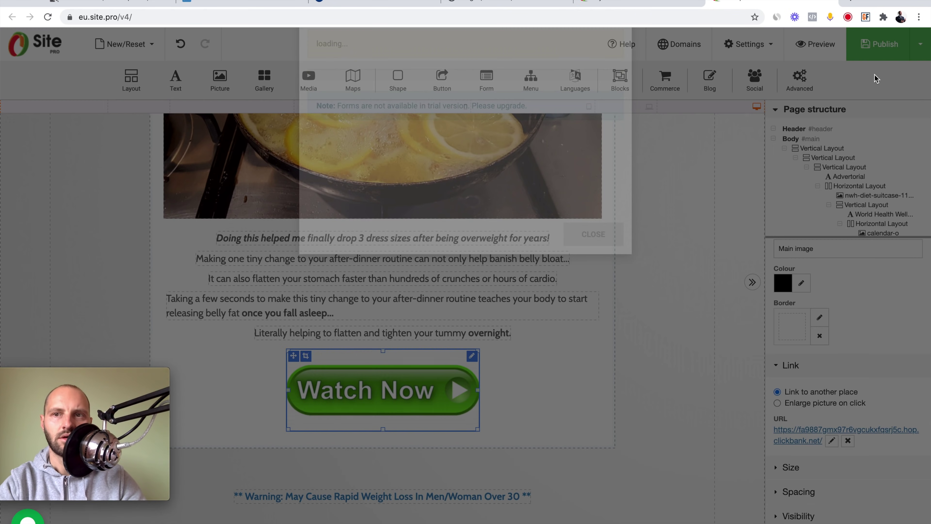
pyautogui.write('ross2')
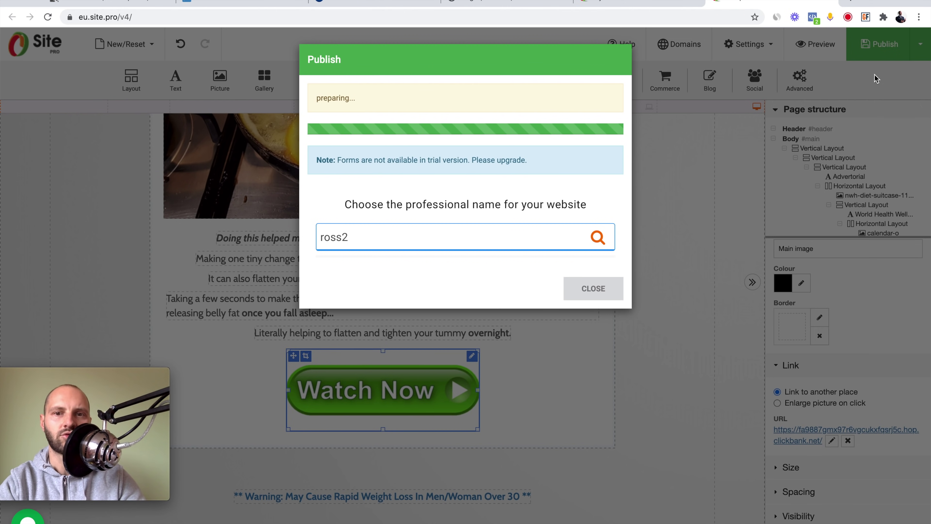
pyautogui.press('Return')
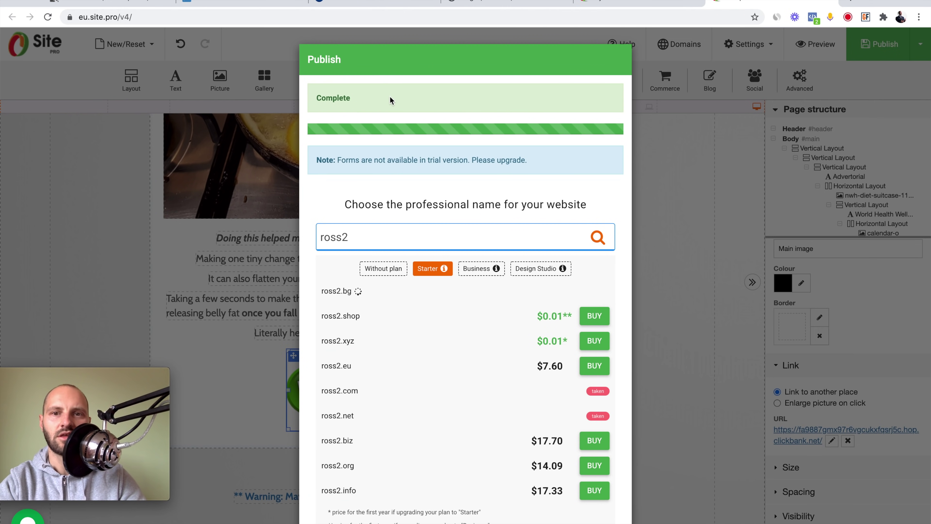
pyautogui.scroll(-2, 636, 512)
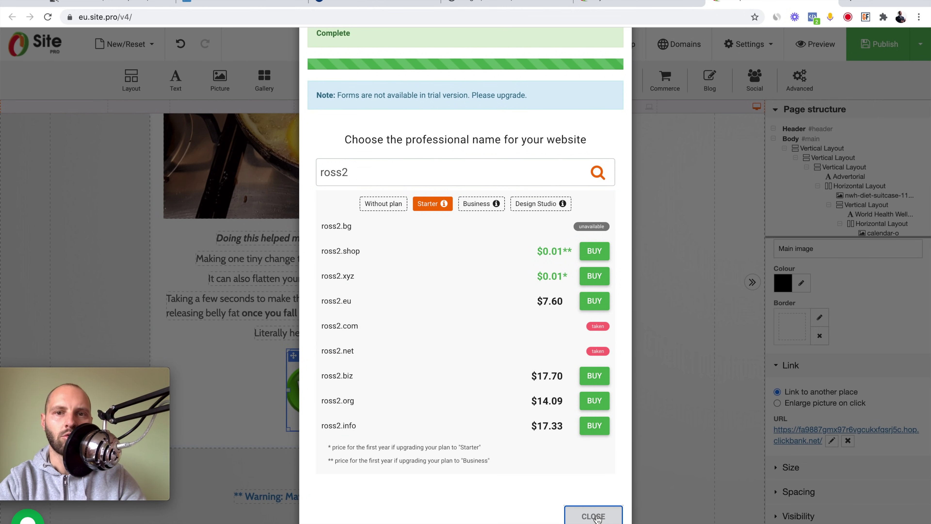
pyautogui.click(595, 516)
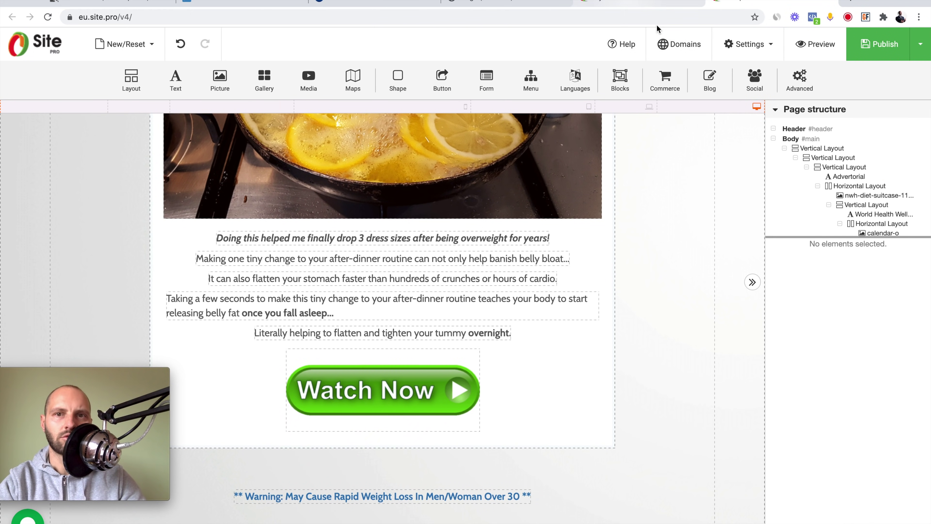
pyautogui.click(629, 3)
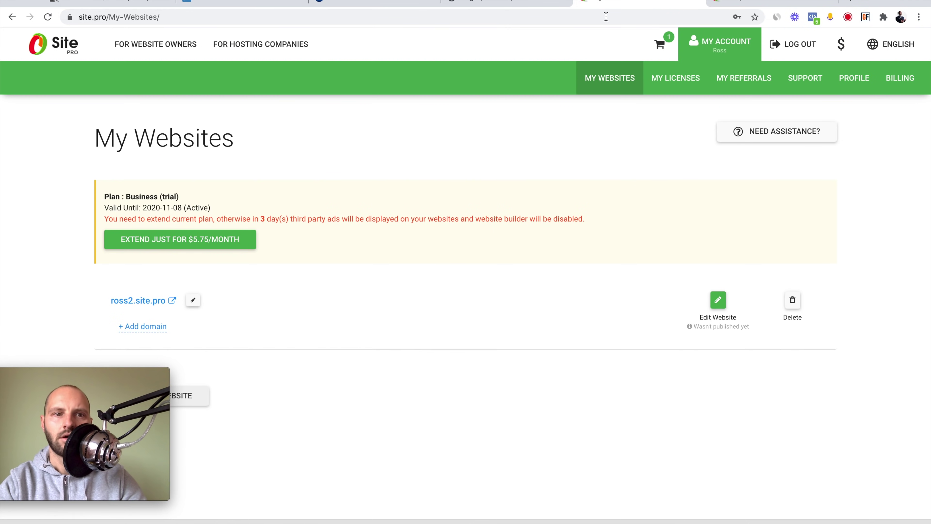
# Refresh the list of websites and open the published website.
pyautogui.click(47, 19)
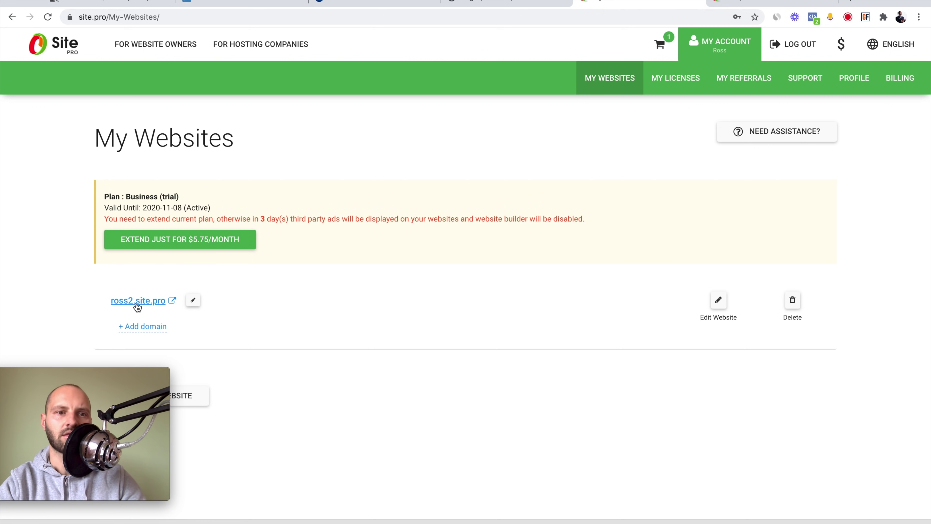
pyautogui.click(173, 301)
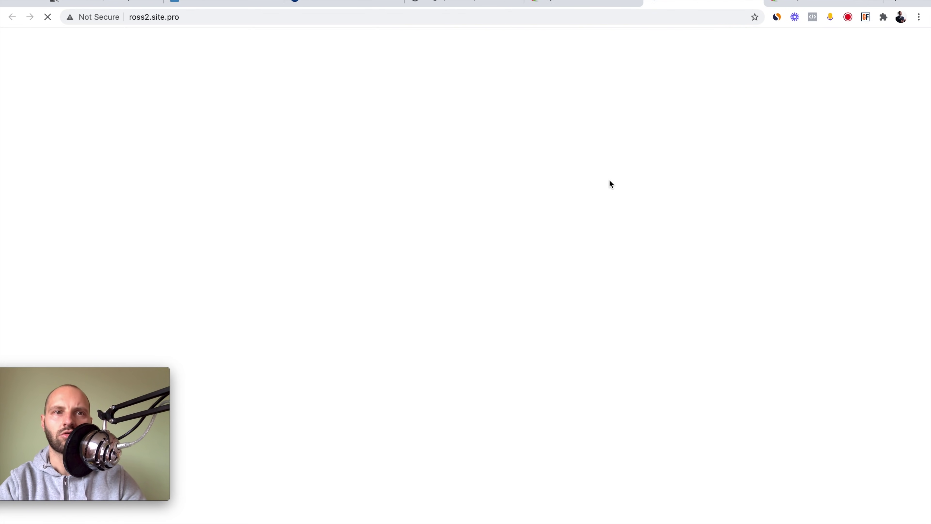
pyautogui.scroll(-2, 609, 180)
pyautogui.scroll(2, 671, 186)
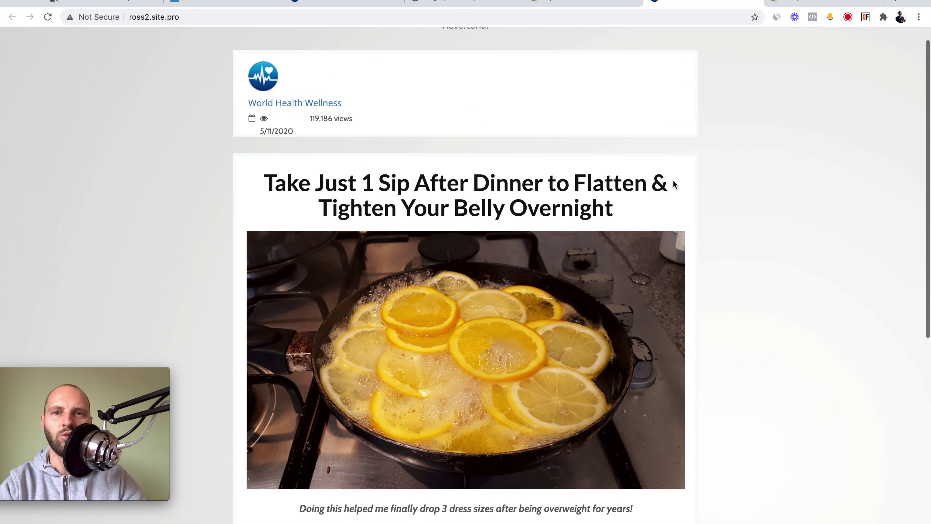
# Test the HopLink behind the Watch Now button on the published advertorial and return to the advertorial.
pyautogui.scroll(-5, 673, 181)
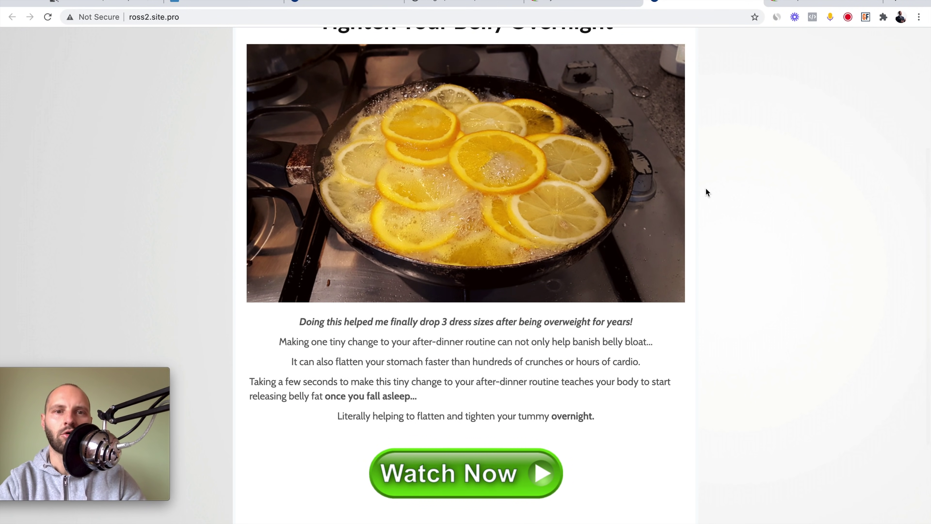
pyautogui.scroll(-2, 706, 192)
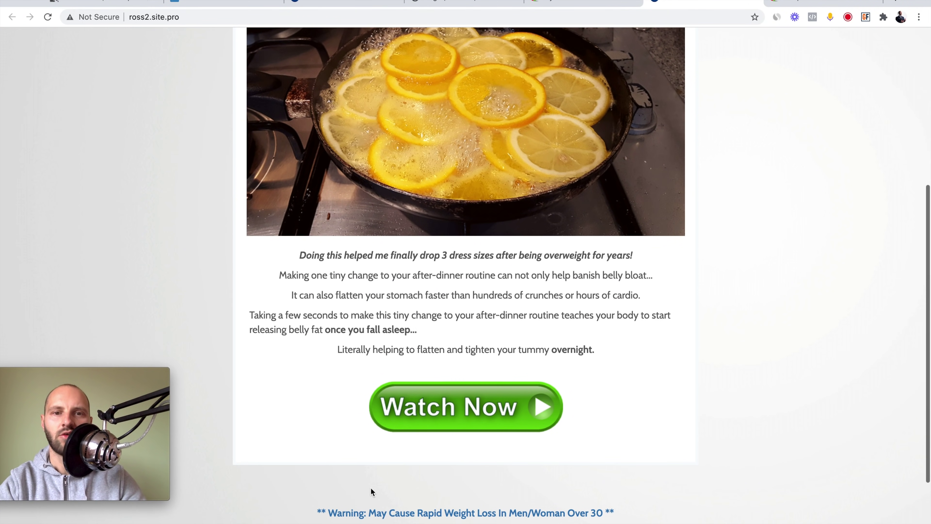
pyautogui.click(463, 412)
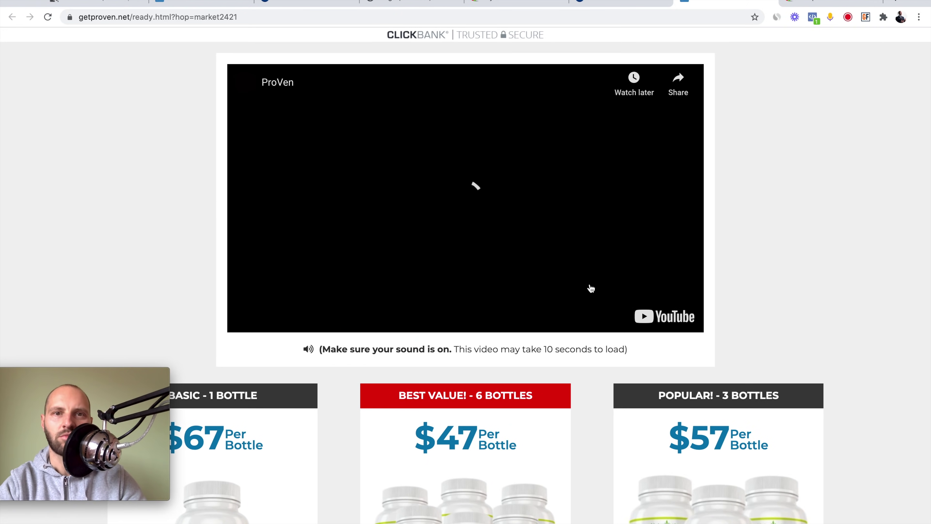
pyautogui.hotkey('ctrl', 'shift', 'Tab')
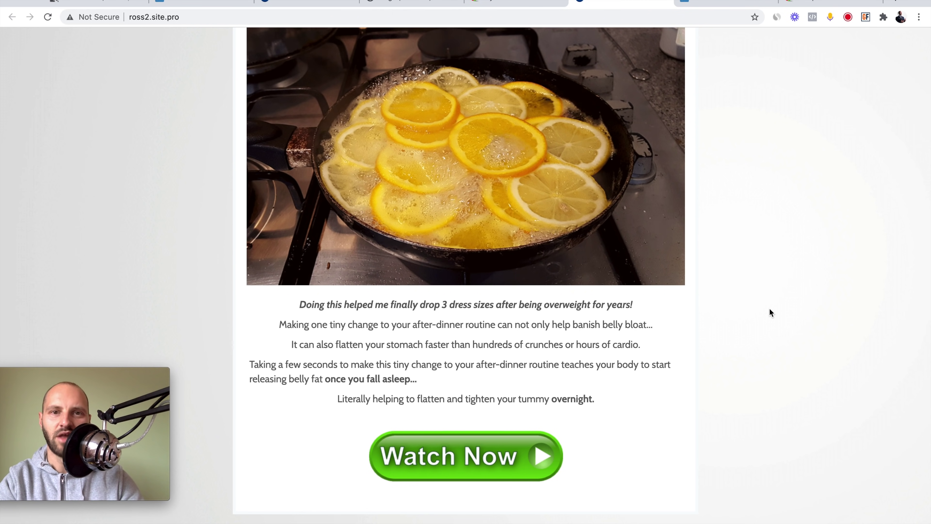
pyautogui.scroll(3, 769, 309)
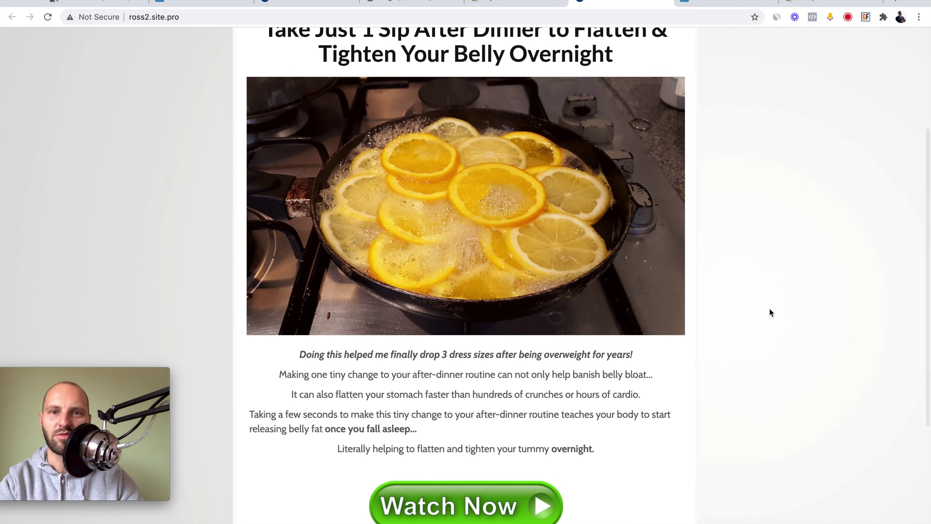
pyautogui.scroll(2, 769, 312)
pyautogui.scroll(-2, 770, 312)
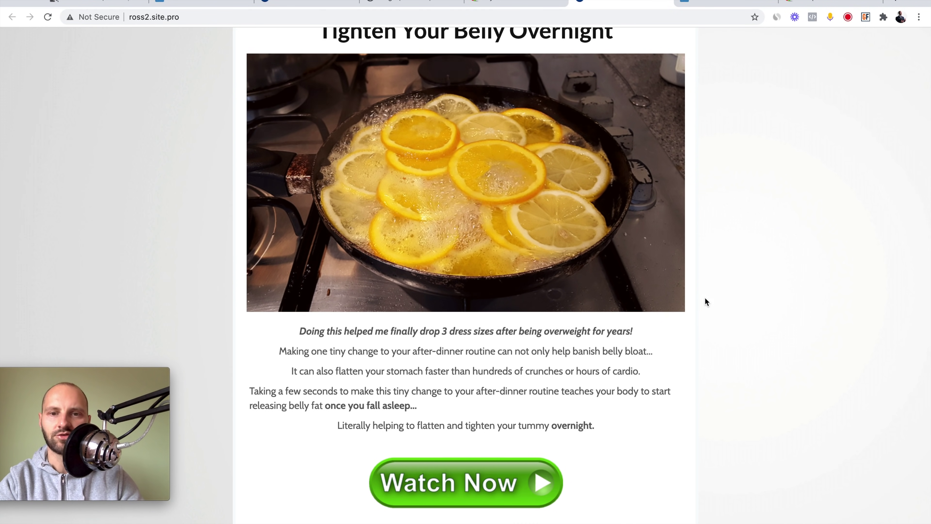
pyautogui.scroll(3, 707, 185)
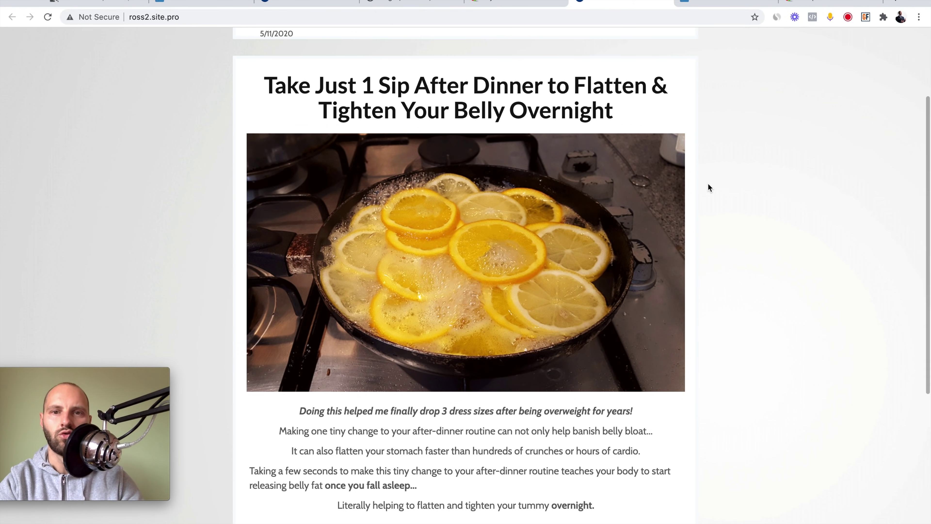
pyautogui.scroll(-2, 708, 185)
pyautogui.scroll(1, 708, 185)
pyautogui.scroll(-1, 708, 184)
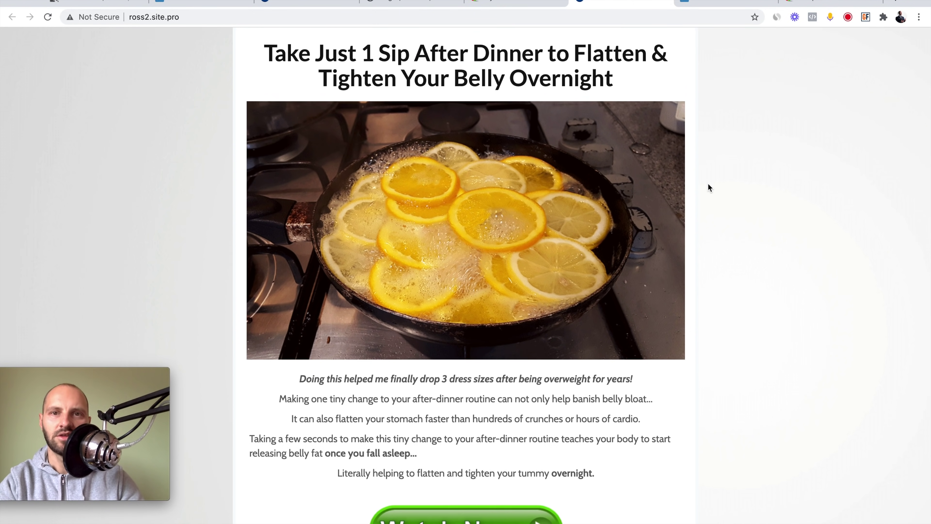
pyautogui.scroll(-1, 707, 187)
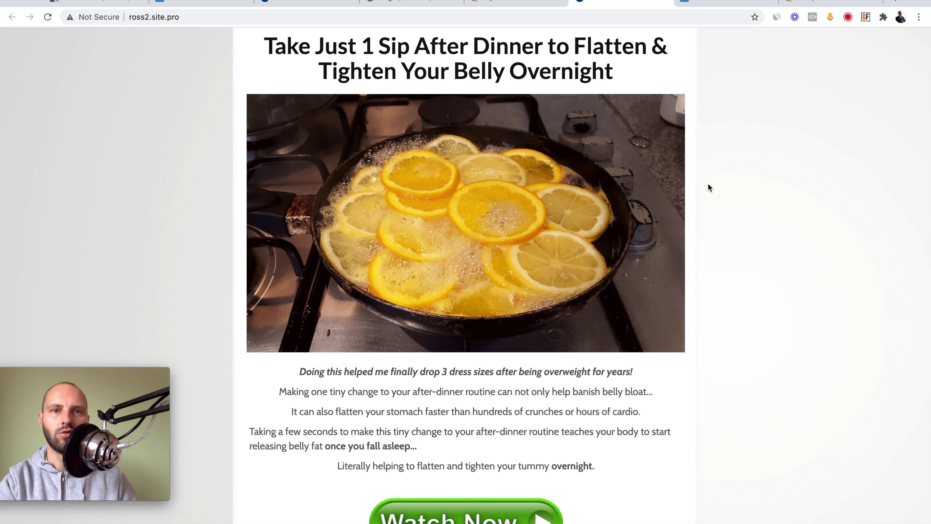
pyautogui.scroll(1, 708, 187)
pyautogui.scroll(-1, 707, 187)
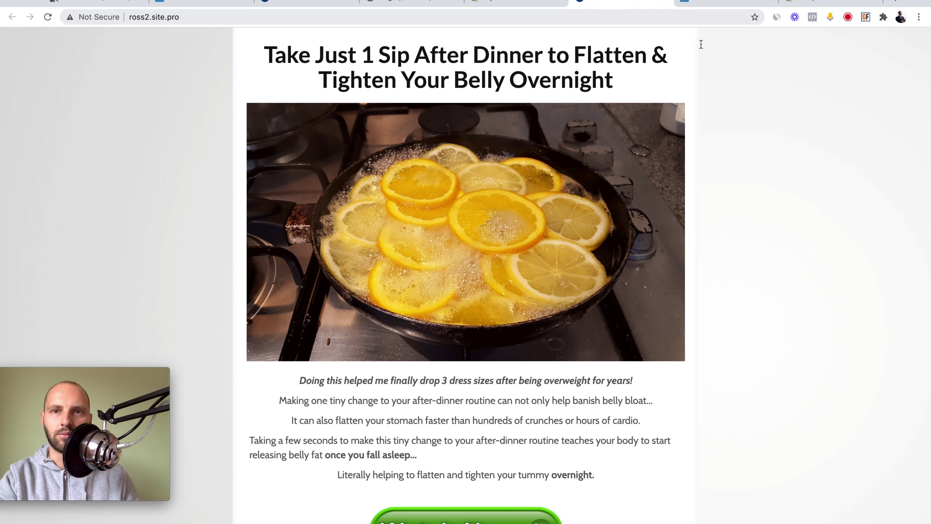
pyautogui.scroll(-1, 698, 193)
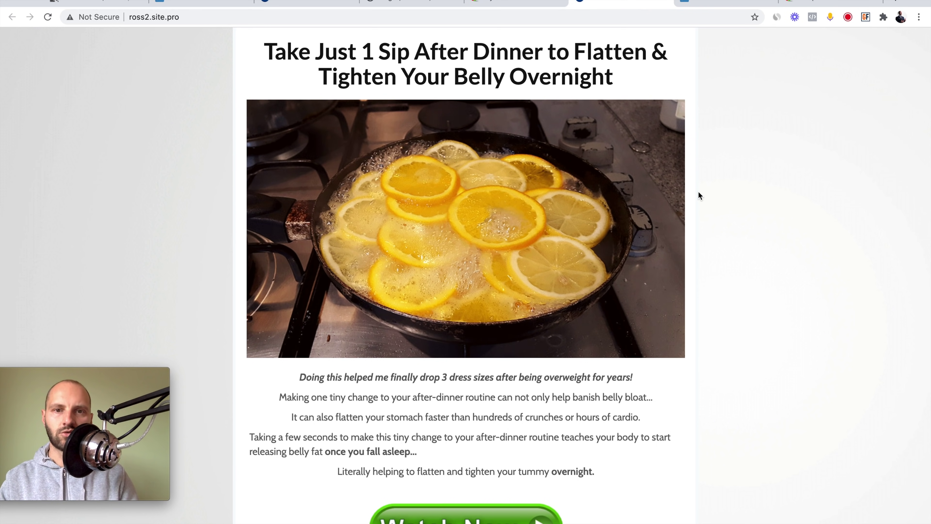
pyautogui.scroll(1, 698, 192)
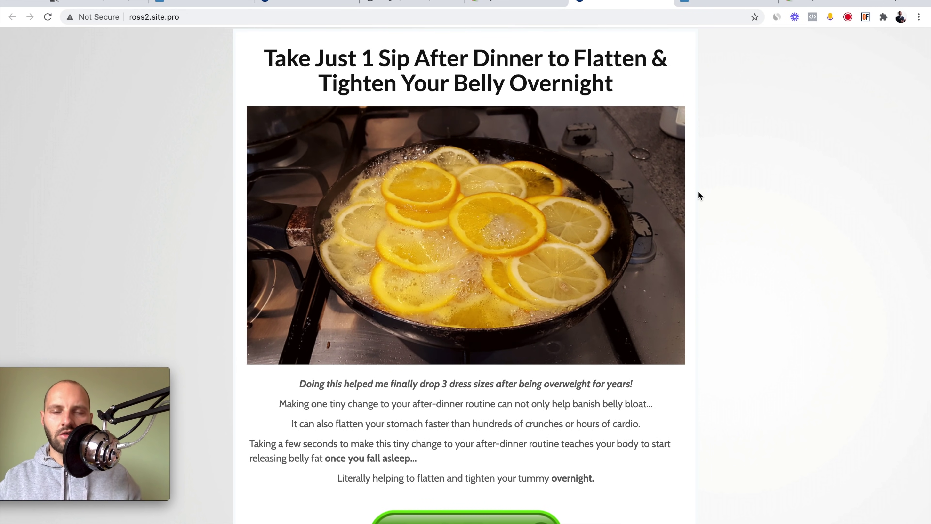